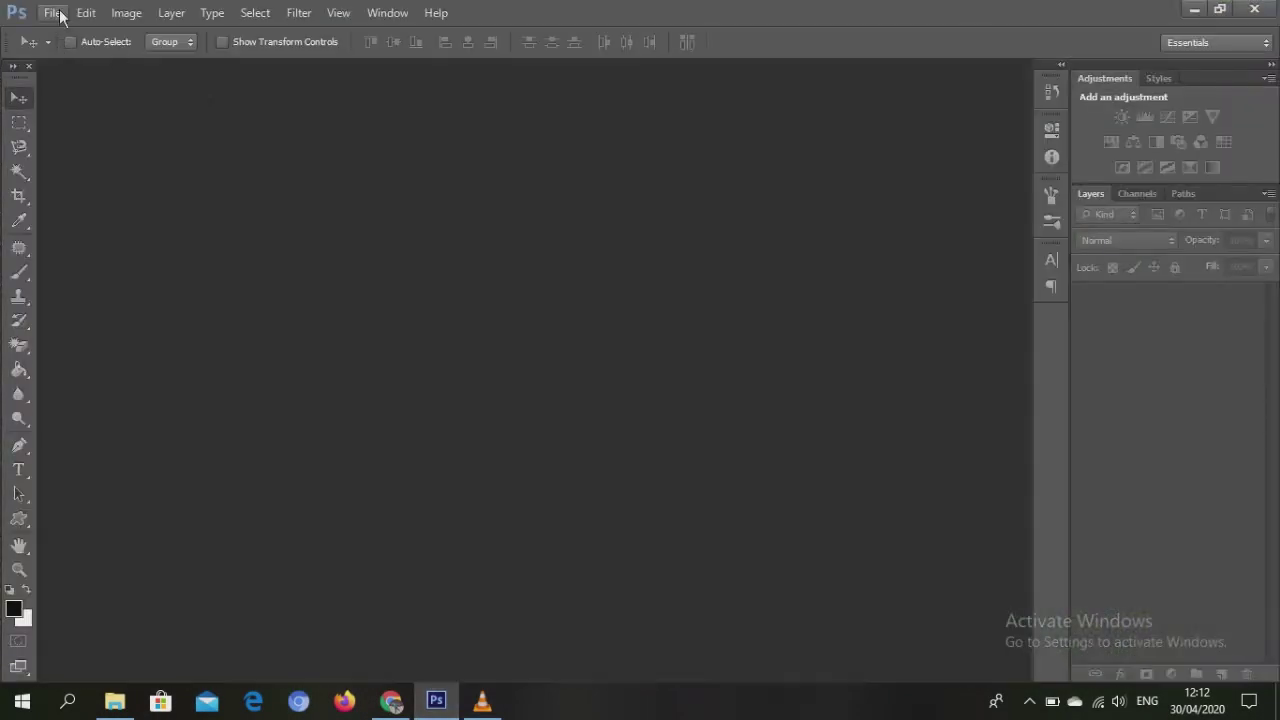
Step: Create a new A4 portrait document from the International Paper preset
left_click(52, 13)
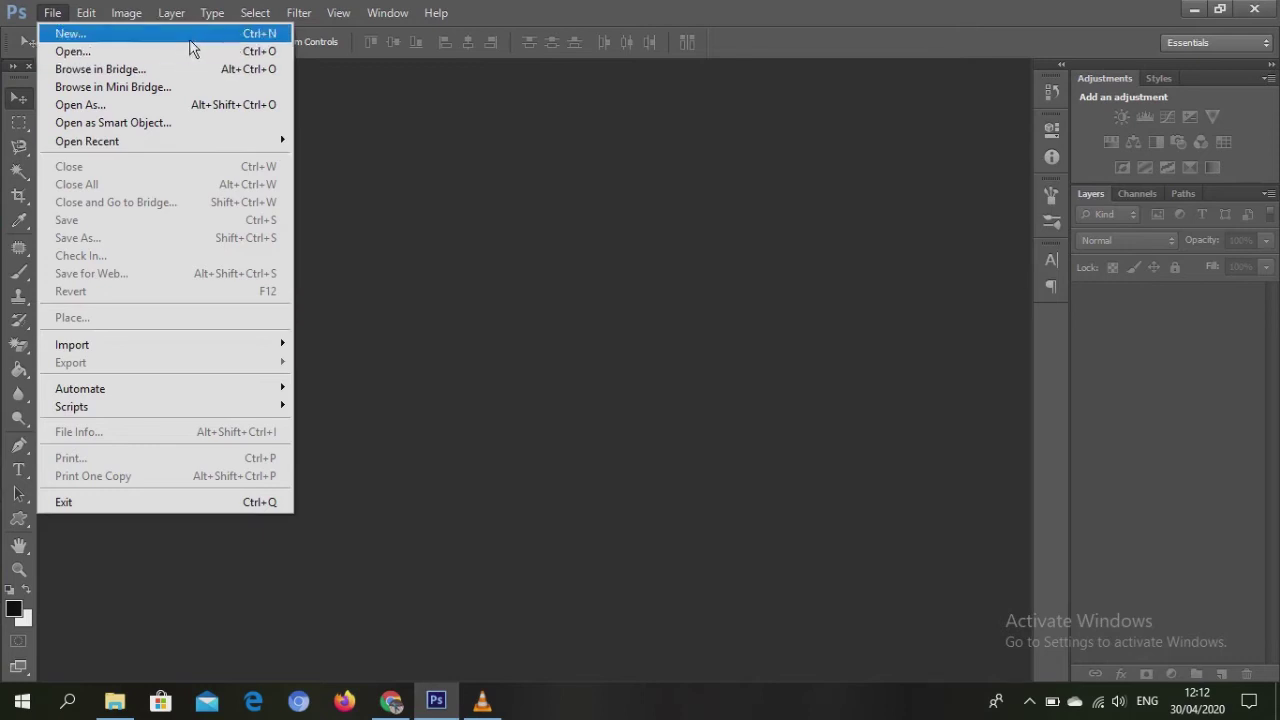
left_click(191, 35)
left_click(600, 187)
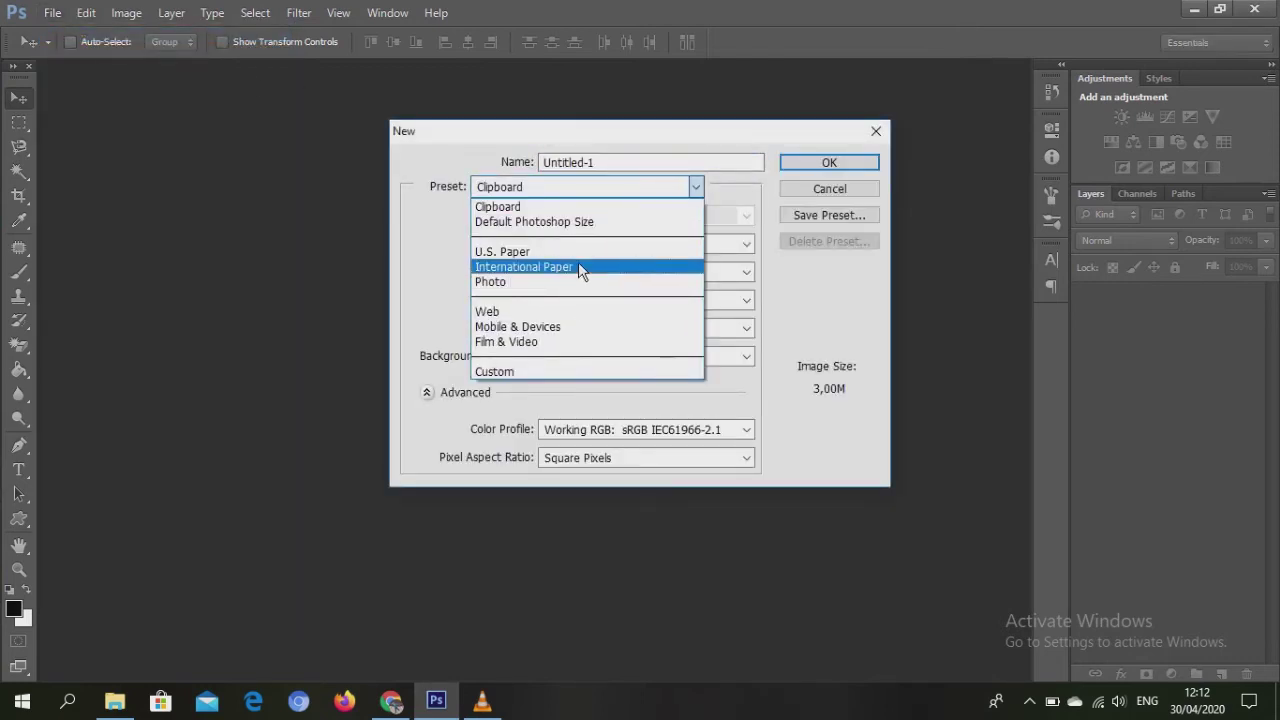
left_click(578, 265)
left_click(815, 165)
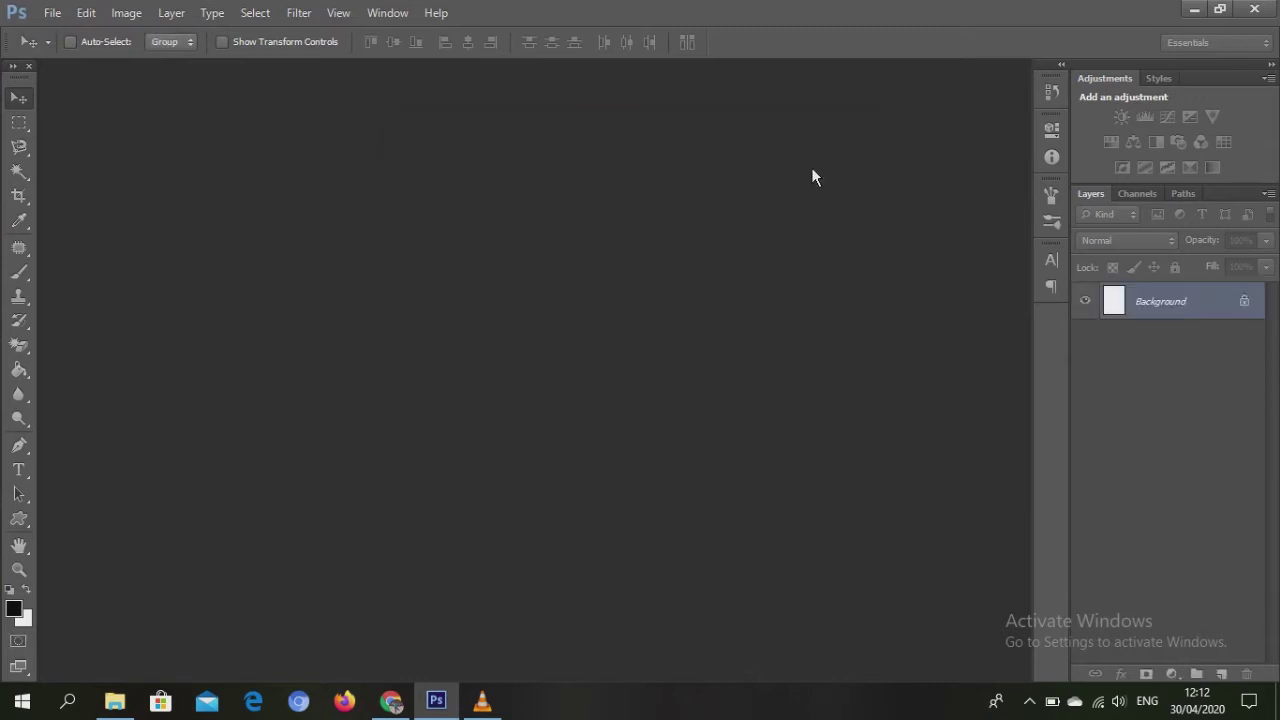
left_click(126, 12)
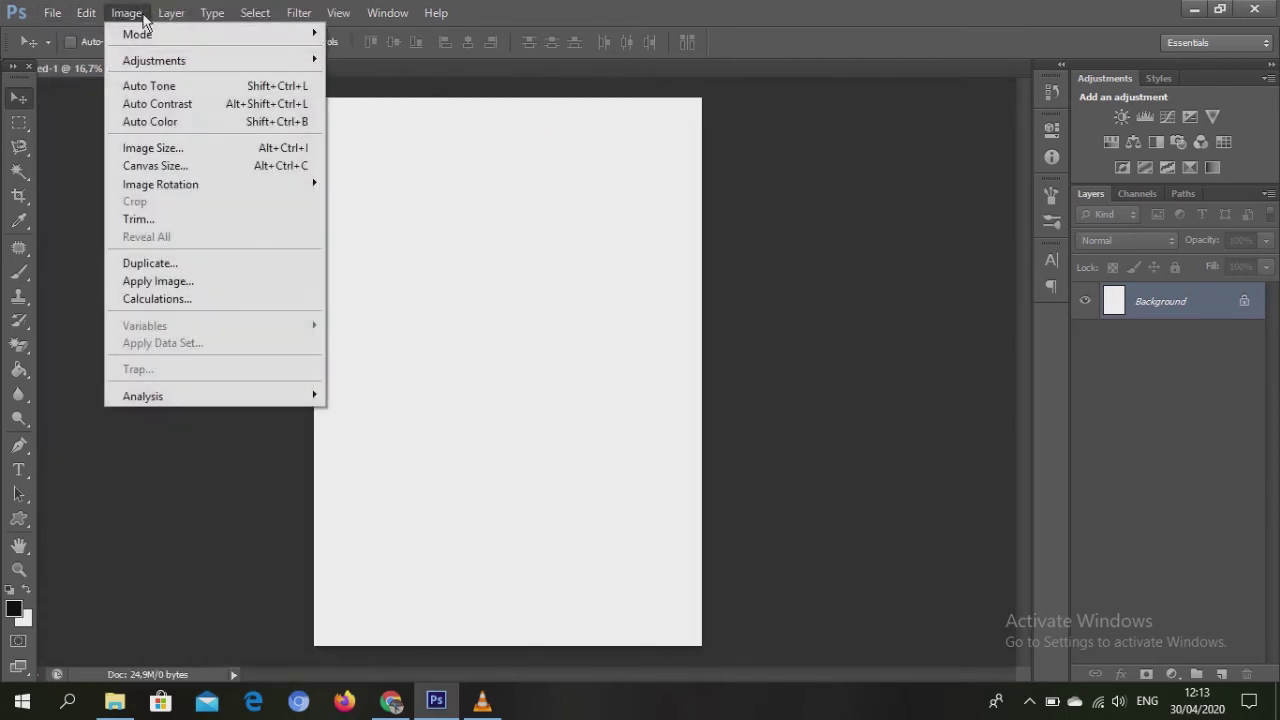
mouse_move(160, 184)
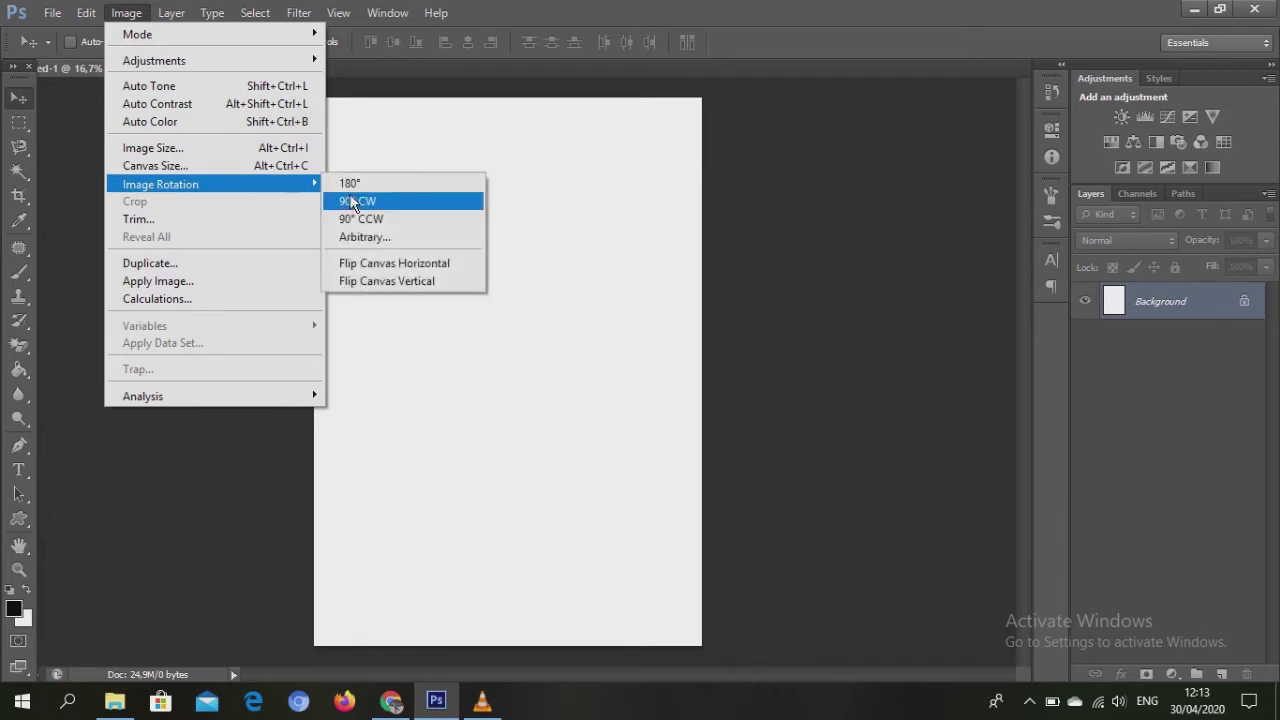
Step: Rotate the canvas 90° to landscape, fill new Layer 1 black, and add empty Layer 2
left_click(358, 219)
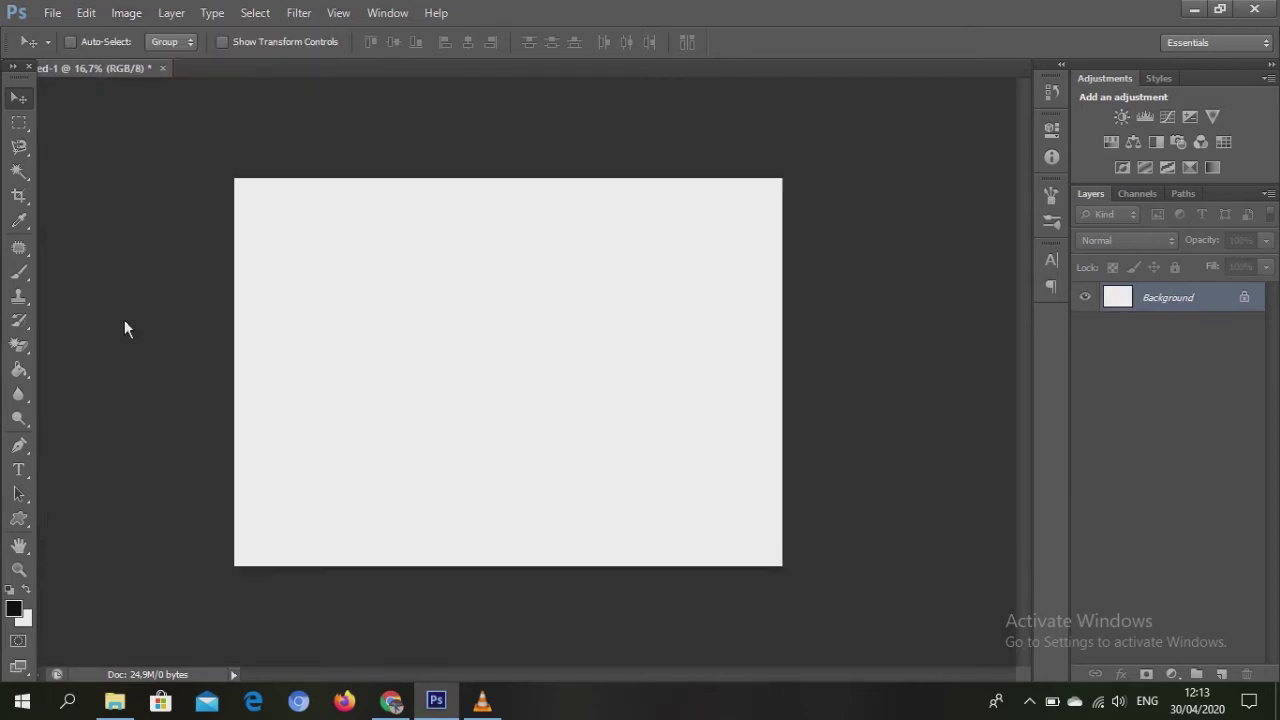
left_click(1220, 676)
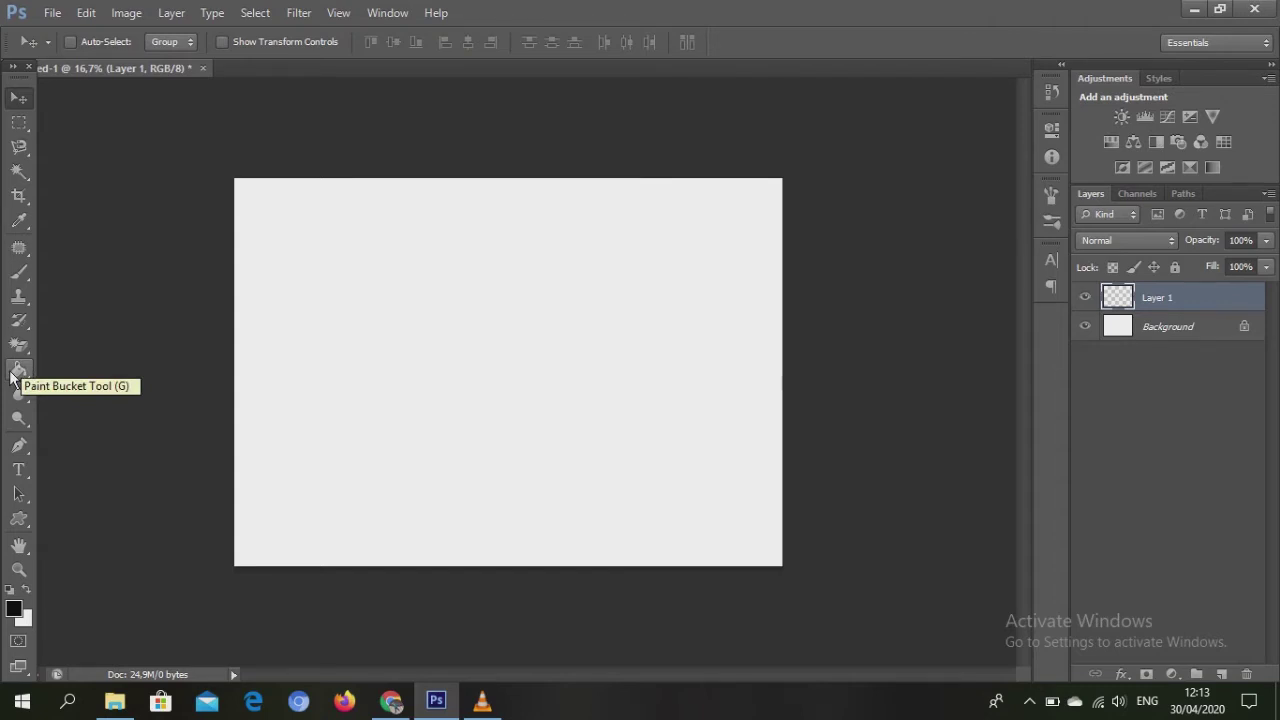
left_click(17, 371)
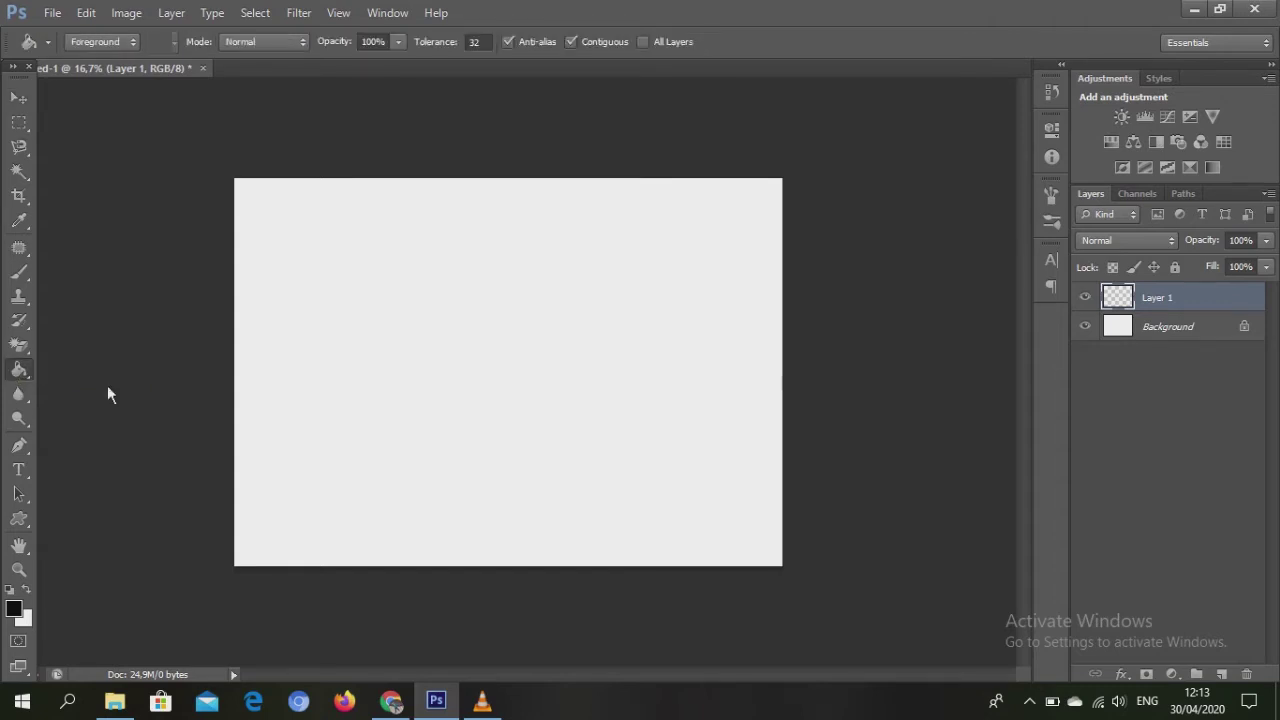
left_click(355, 399)
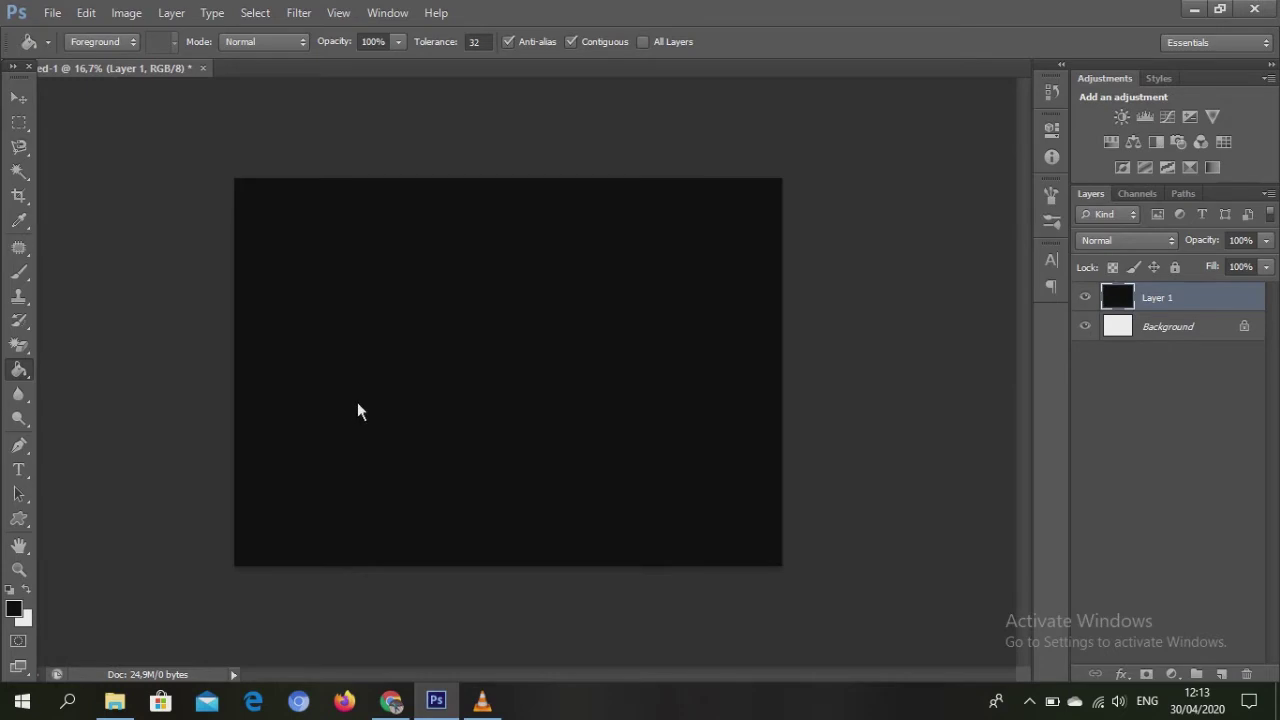
left_click(1219, 674)
left_click(18, 470)
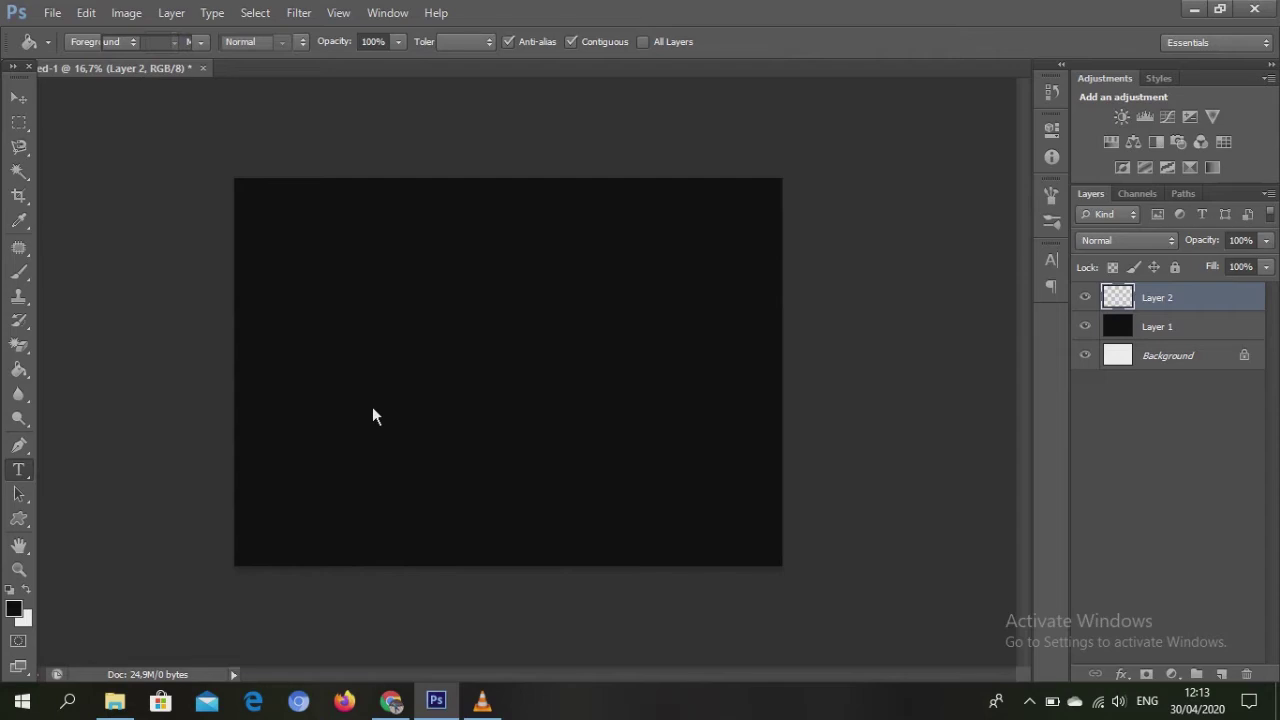
Step: Type 'S K R T' in capitals in Bauhaus 93 200 pt, replacing the lowercase first attempt
left_click(369, 405)
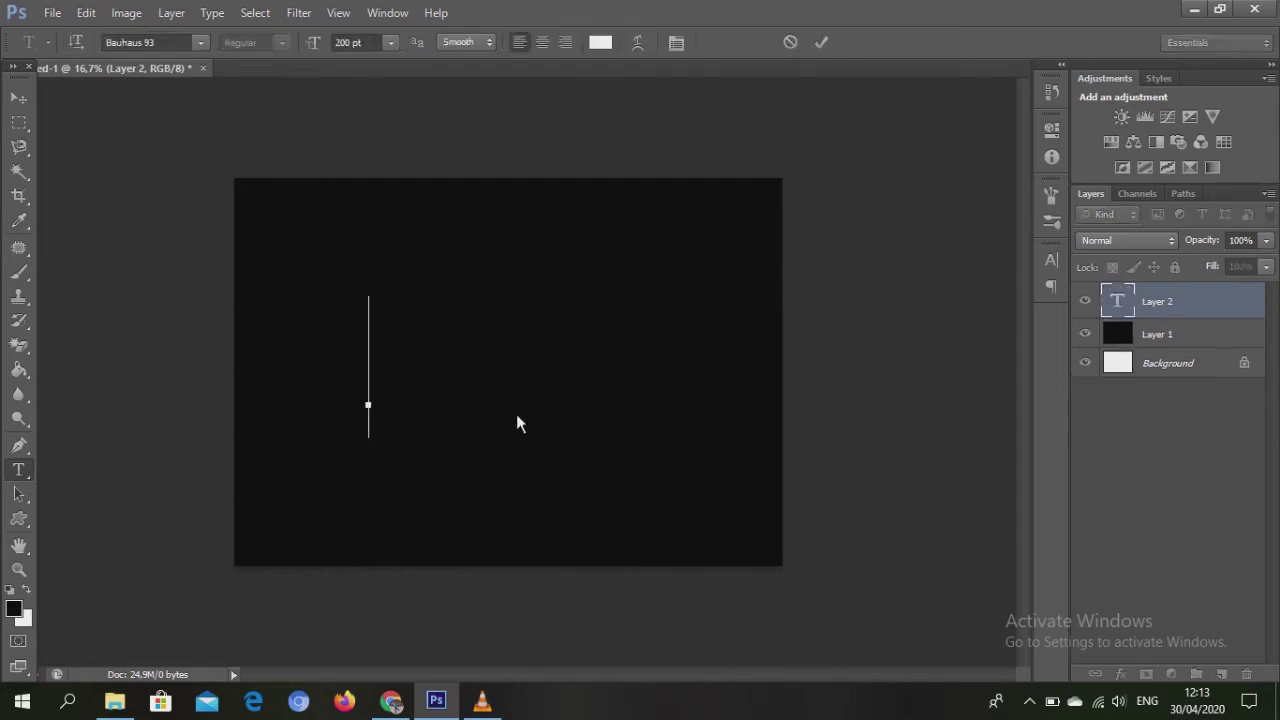
type("s k r")
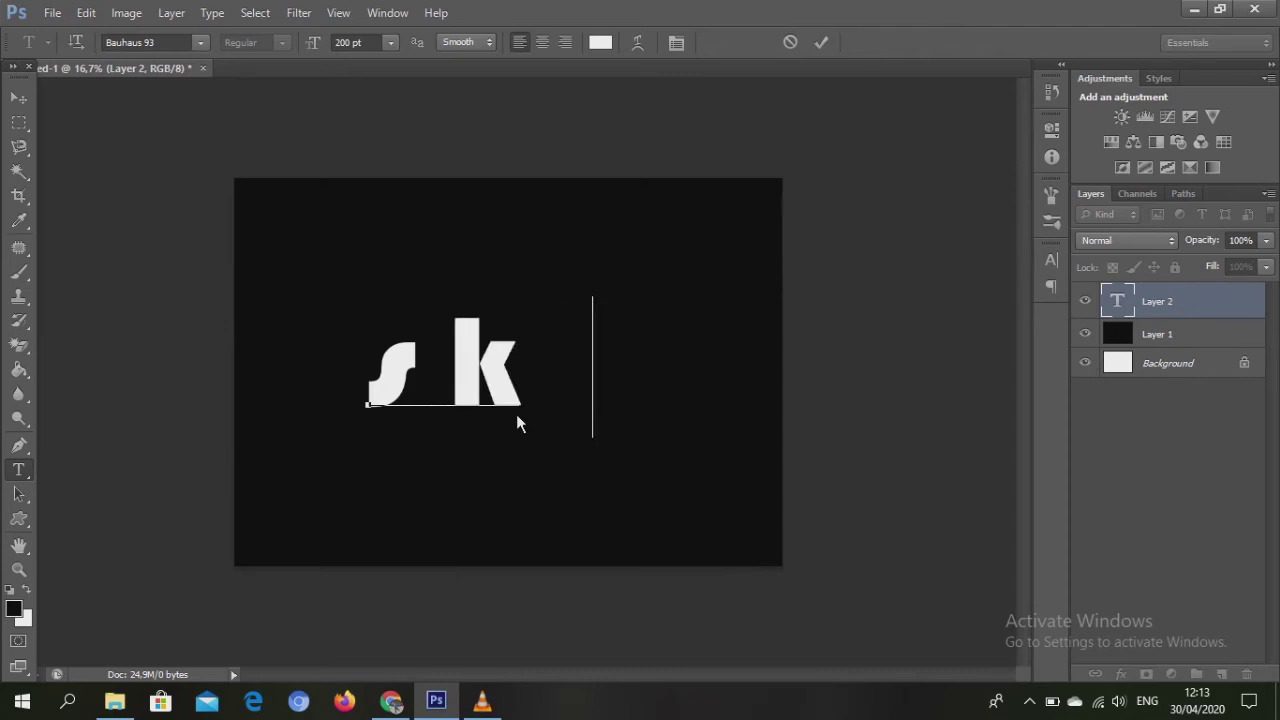
left_click(516, 414)
key("Left")
key("Left")
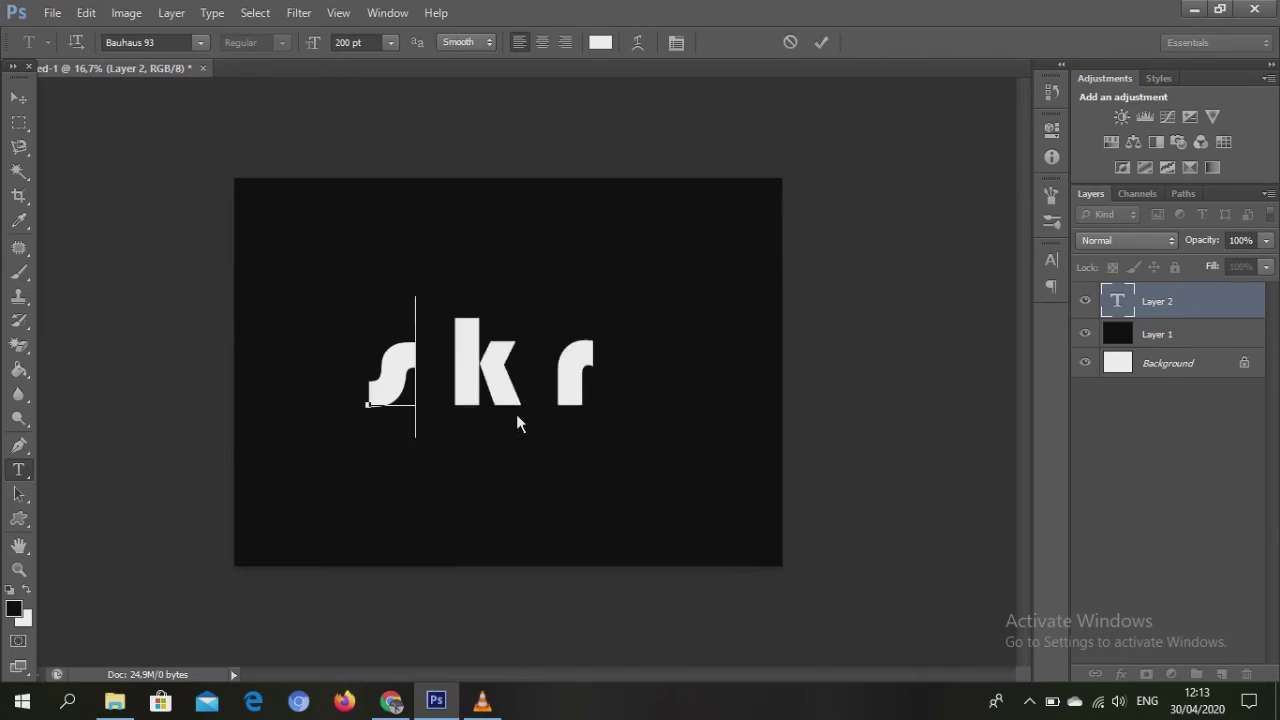
key("Delete")
key("Delete")
key("Delete")
key("Left")
key("Delete")
type("S")
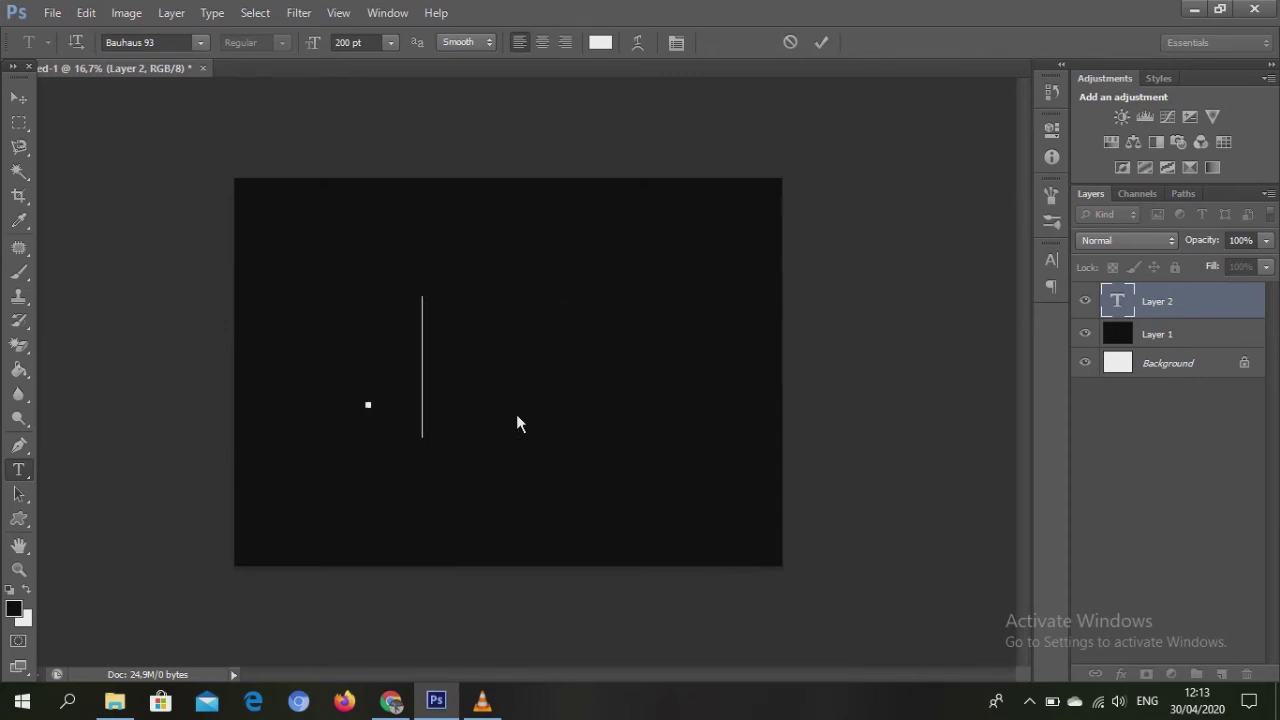
type(" K")
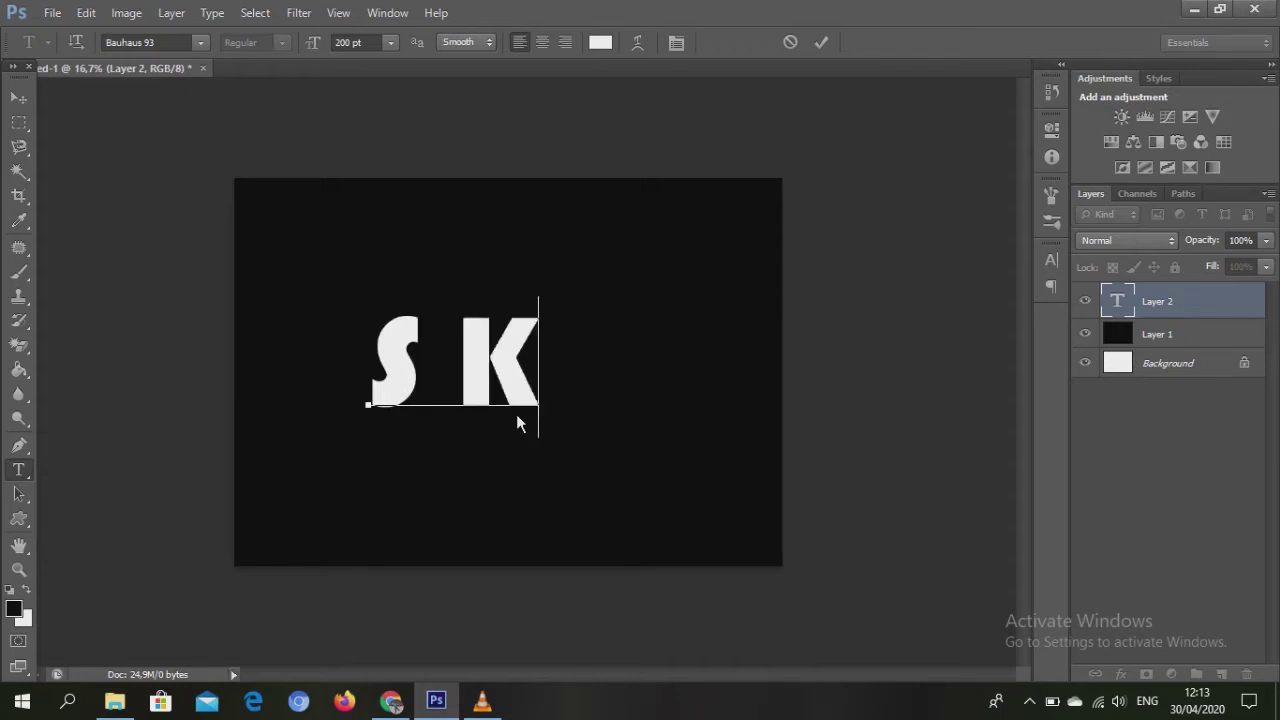
type(" R T")
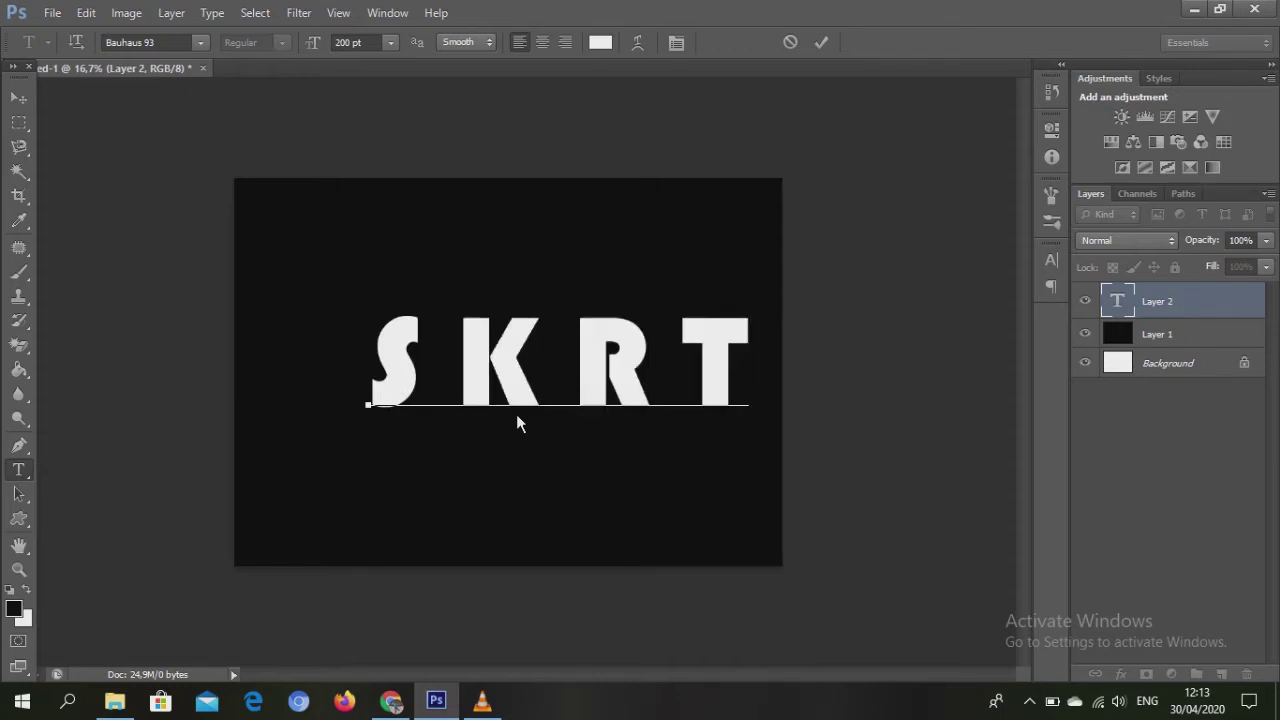
Step: Set the text's anti-aliasing to Sharp and commit the SKRT type layer
key("ctrl+a")
left_click(477, 45)
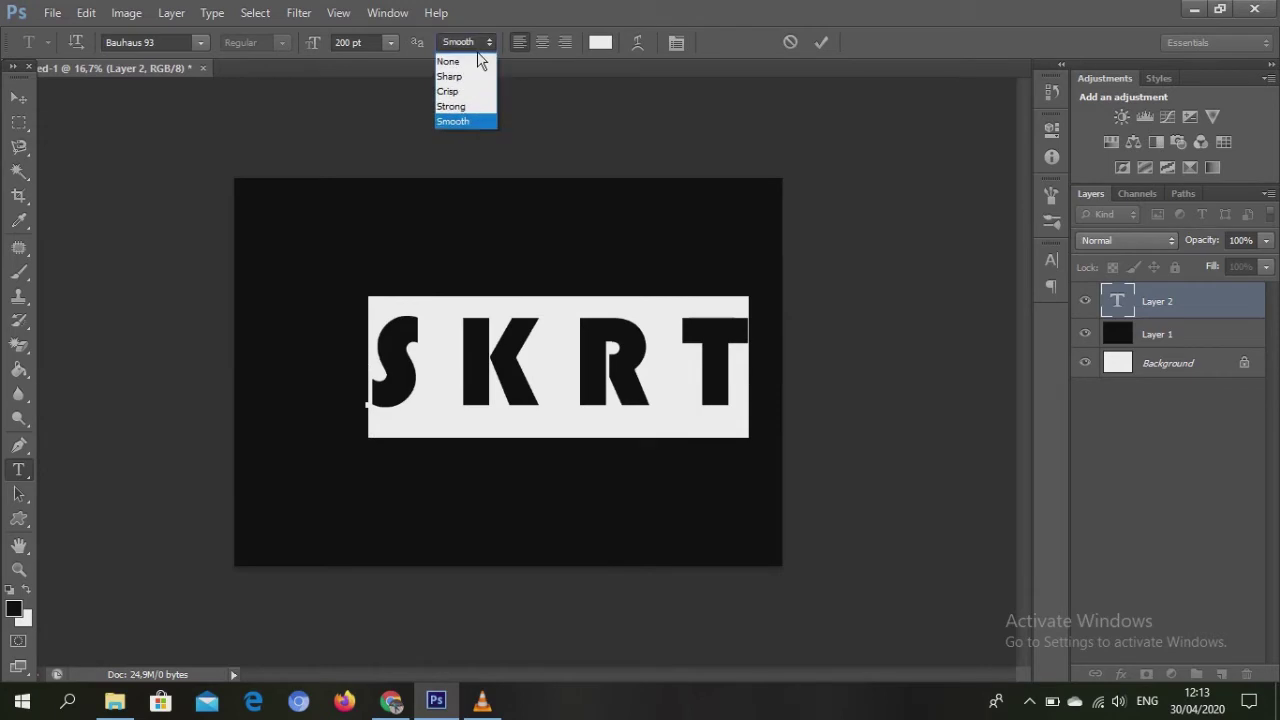
left_click(468, 74)
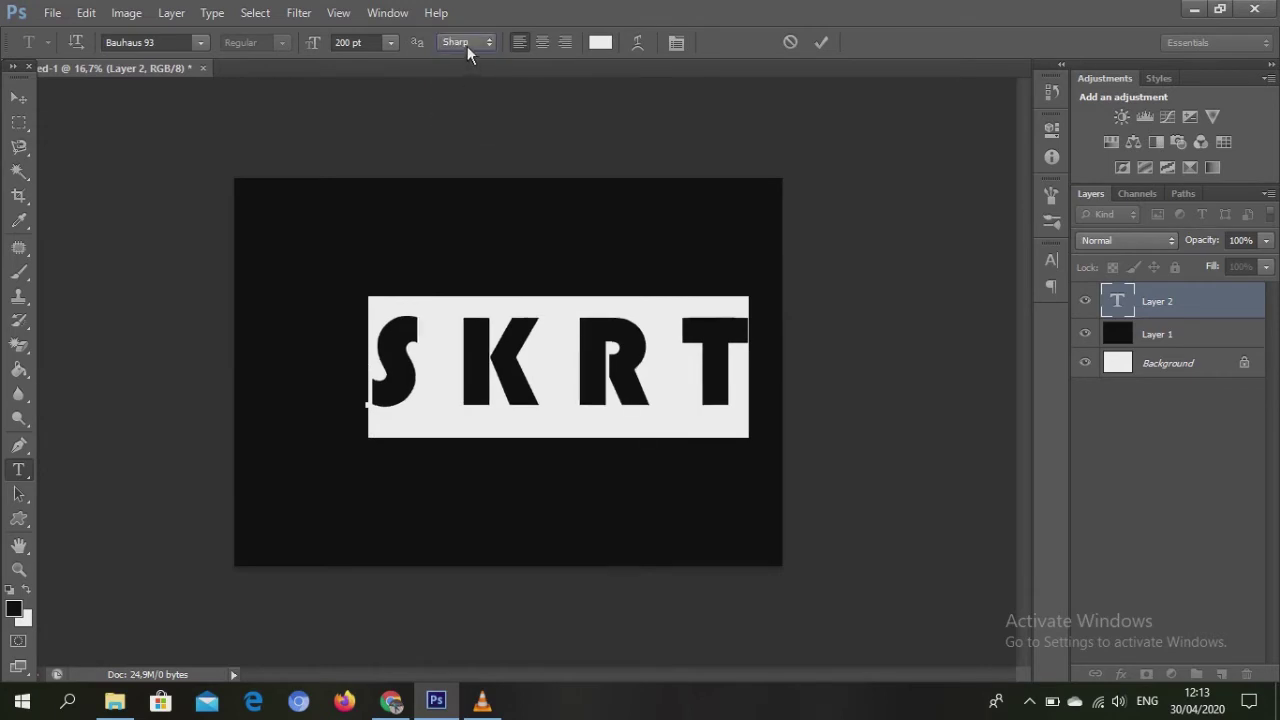
left_click(467, 45)
left_click(461, 122)
left_click(465, 42)
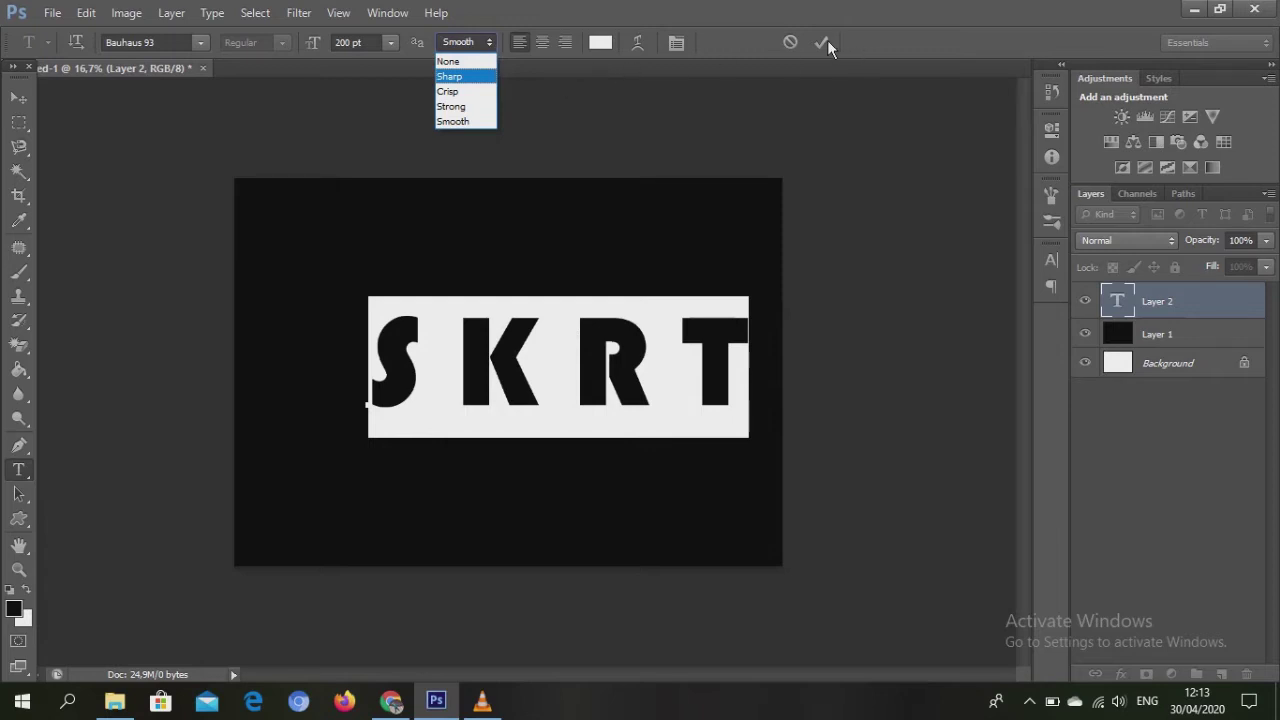
key("Return")
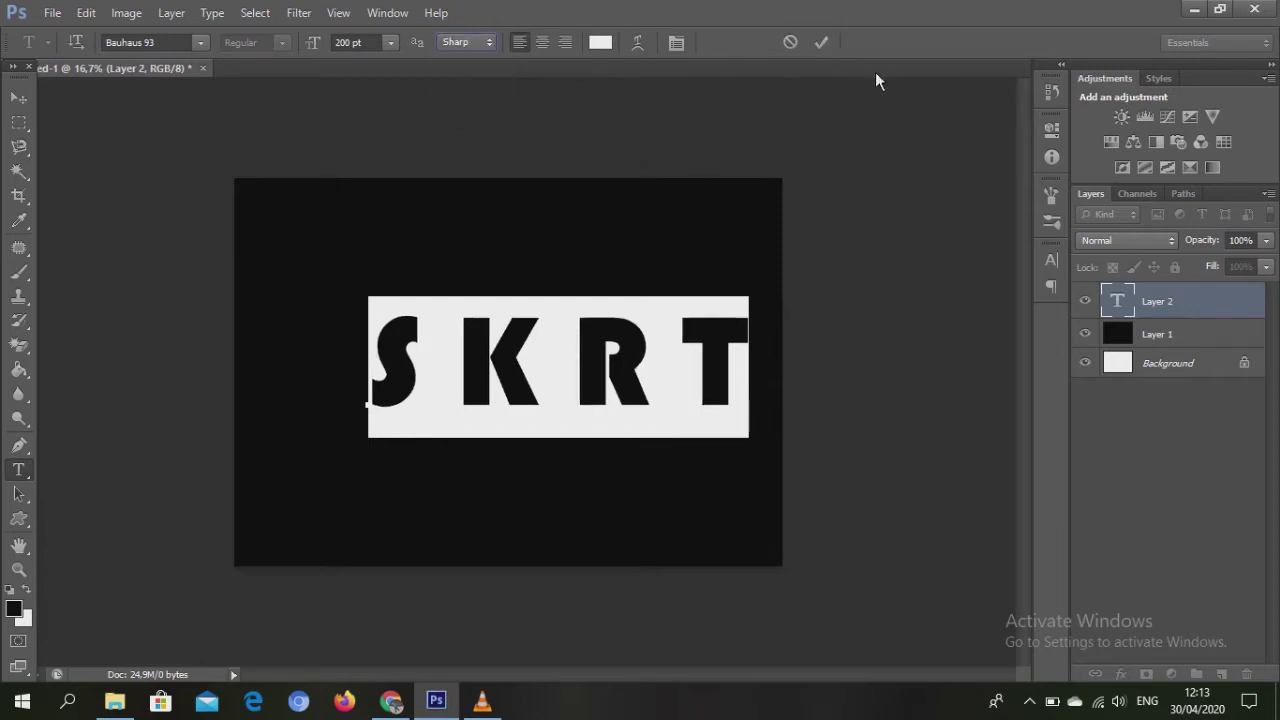
left_click(822, 42)
key("ctrl+a")
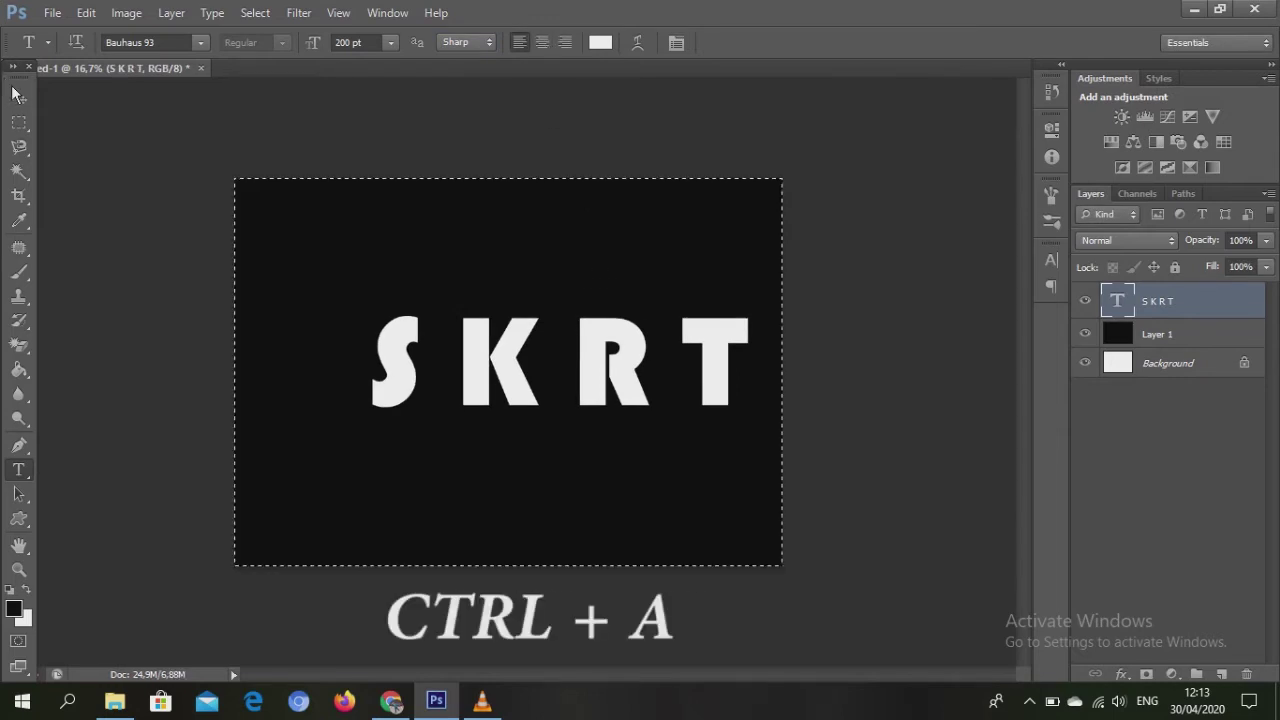
Step: Centre the SKRT text horizontally and vertically on the canvas
left_click(18, 97)
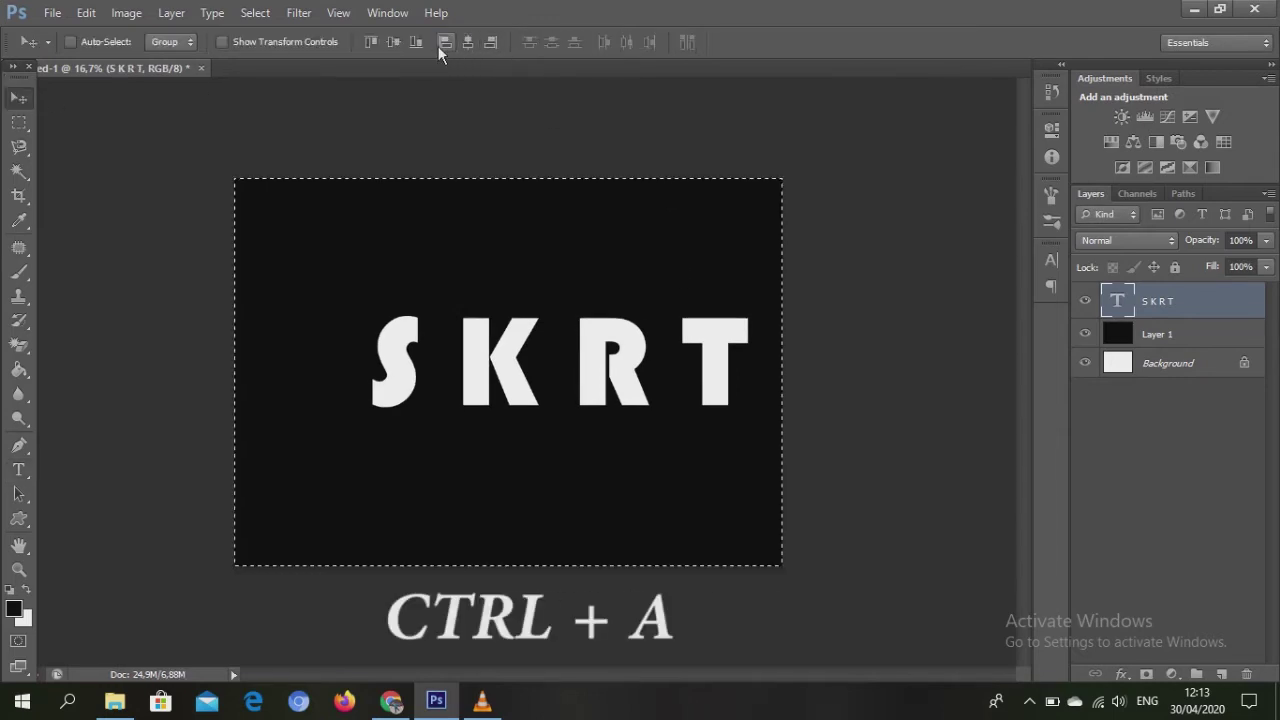
left_click(393, 42)
left_click(391, 42)
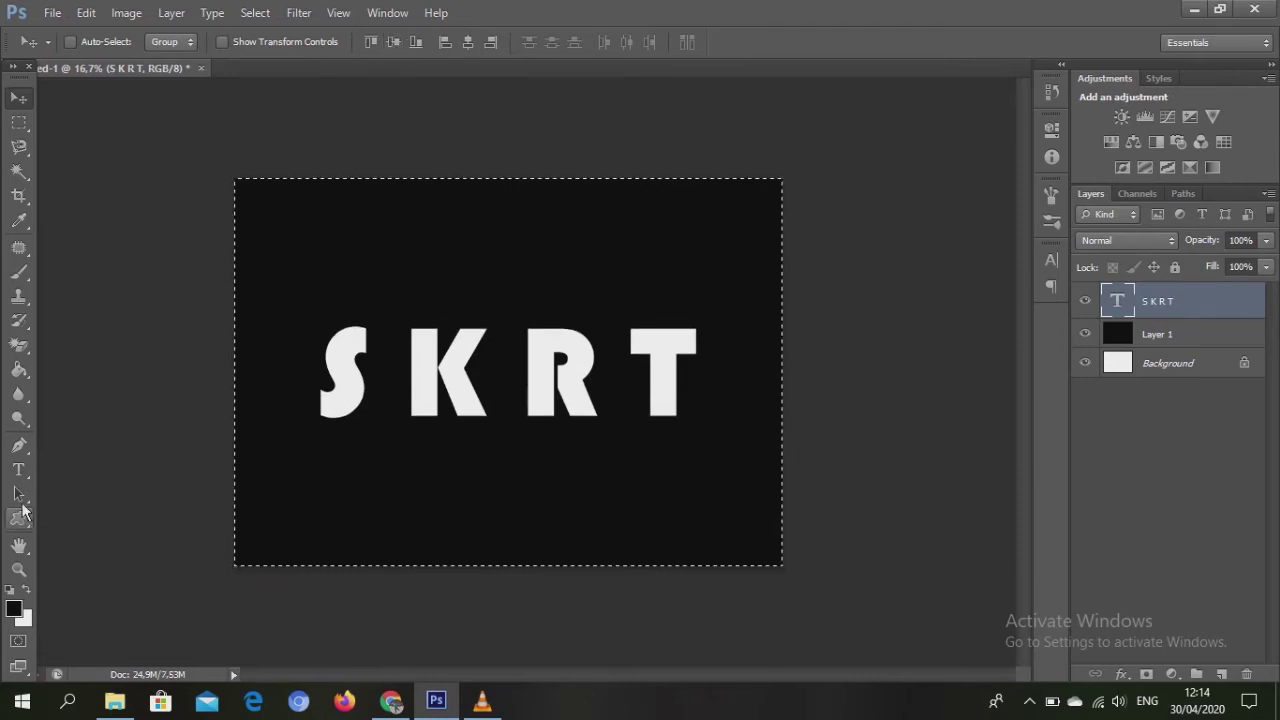
left_click(19, 470)
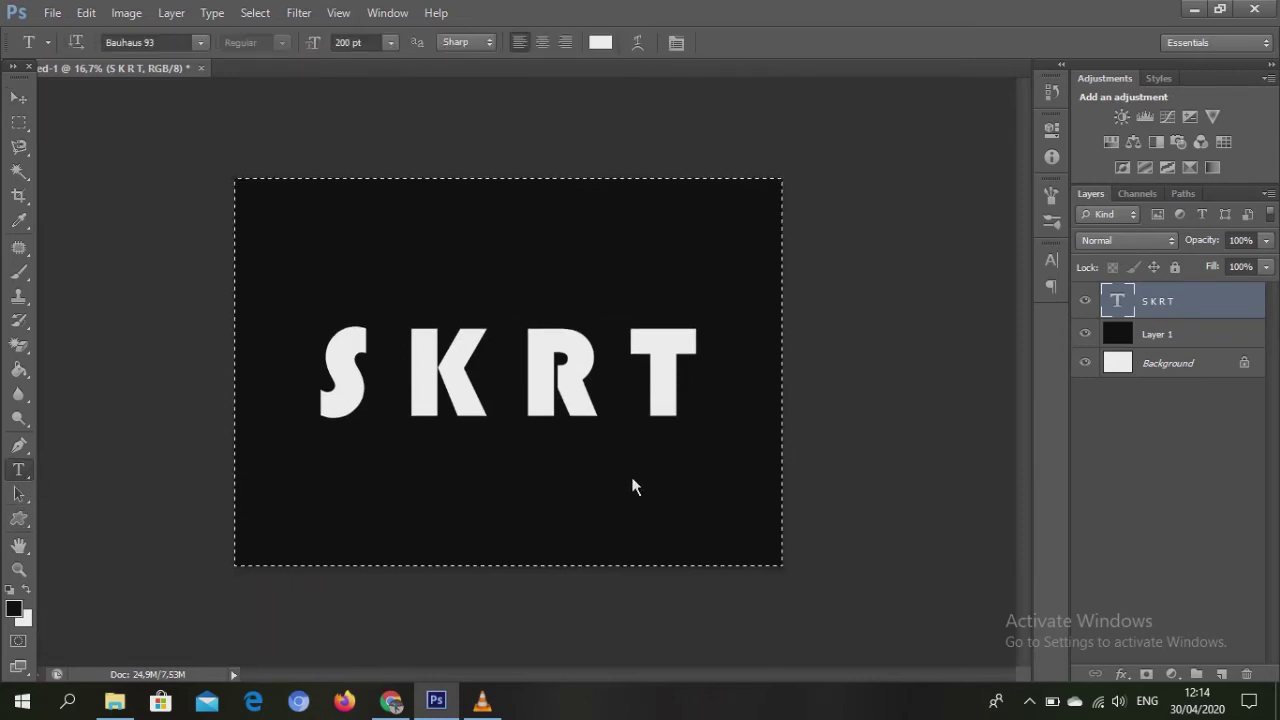
key("ctrl+d")
key("ctrl+d")
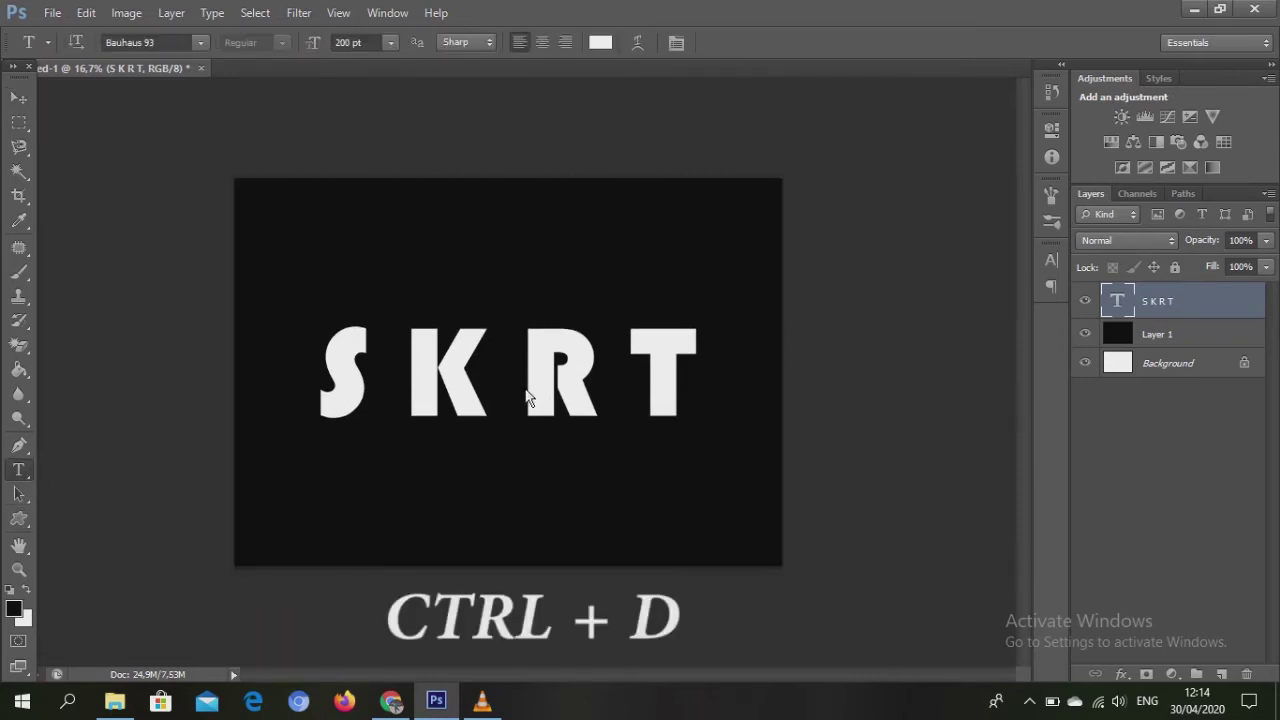
Step: Skew the SKRT text into a rightward italic slant and re-centre it on the canvas
key("ctrl+t")
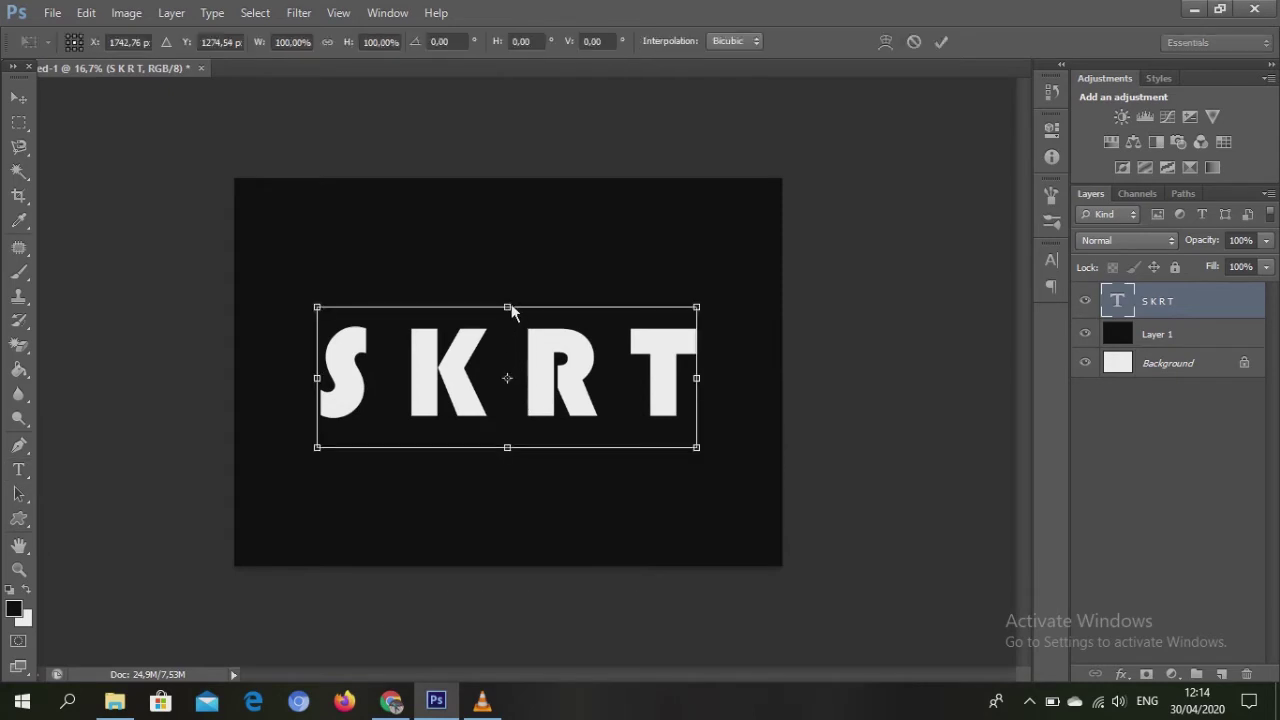
left_click_drag(522, 307, 560, 308)
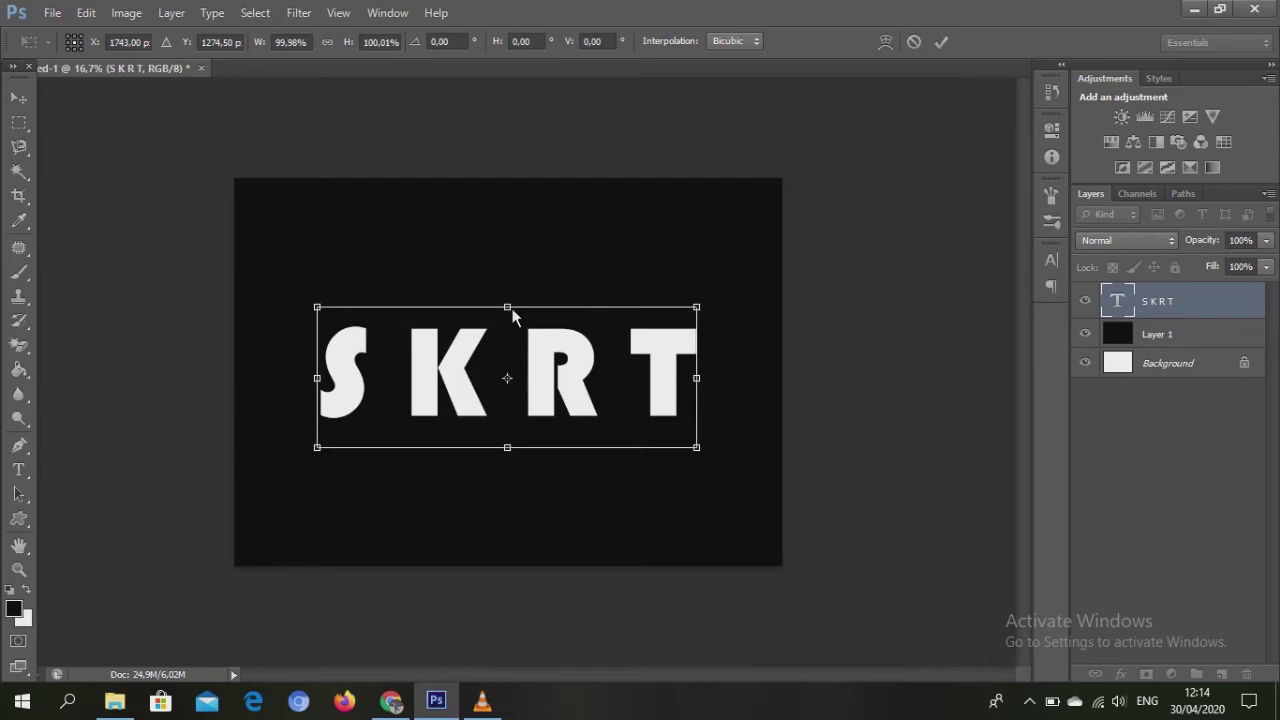
left_click_drag(513, 309, 563, 312)
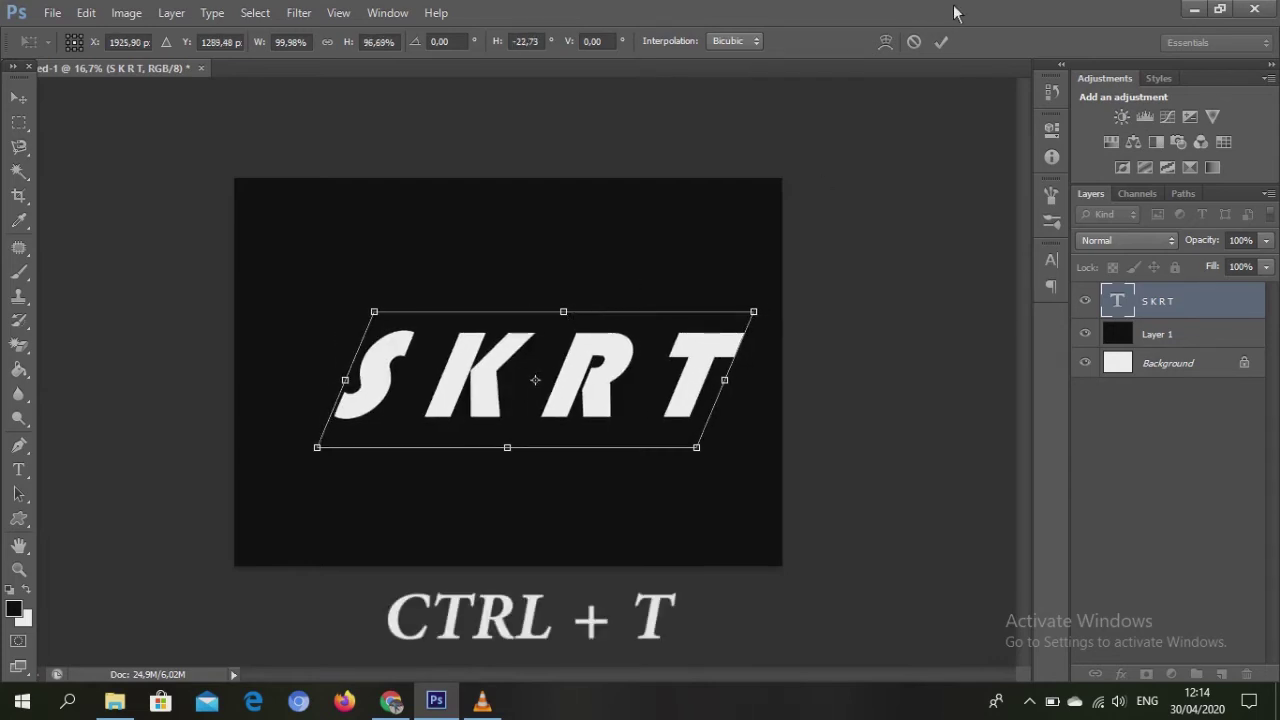
left_click(941, 45)
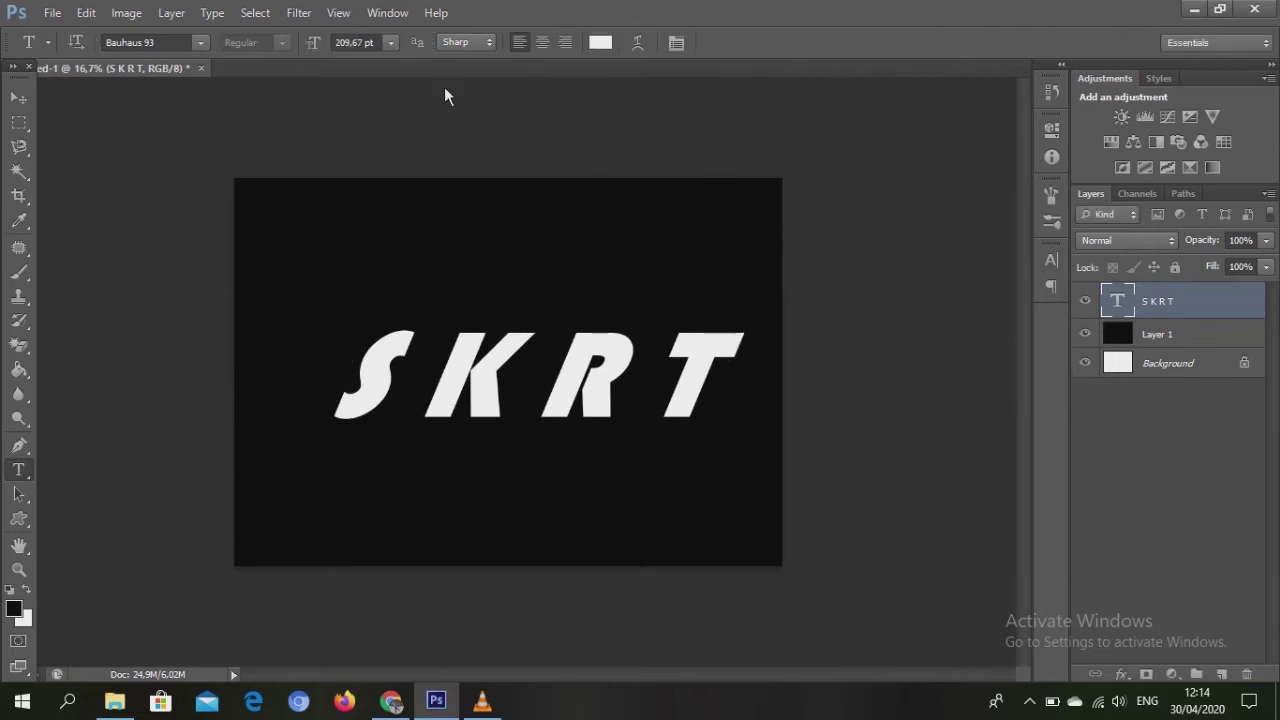
left_click(18, 97)
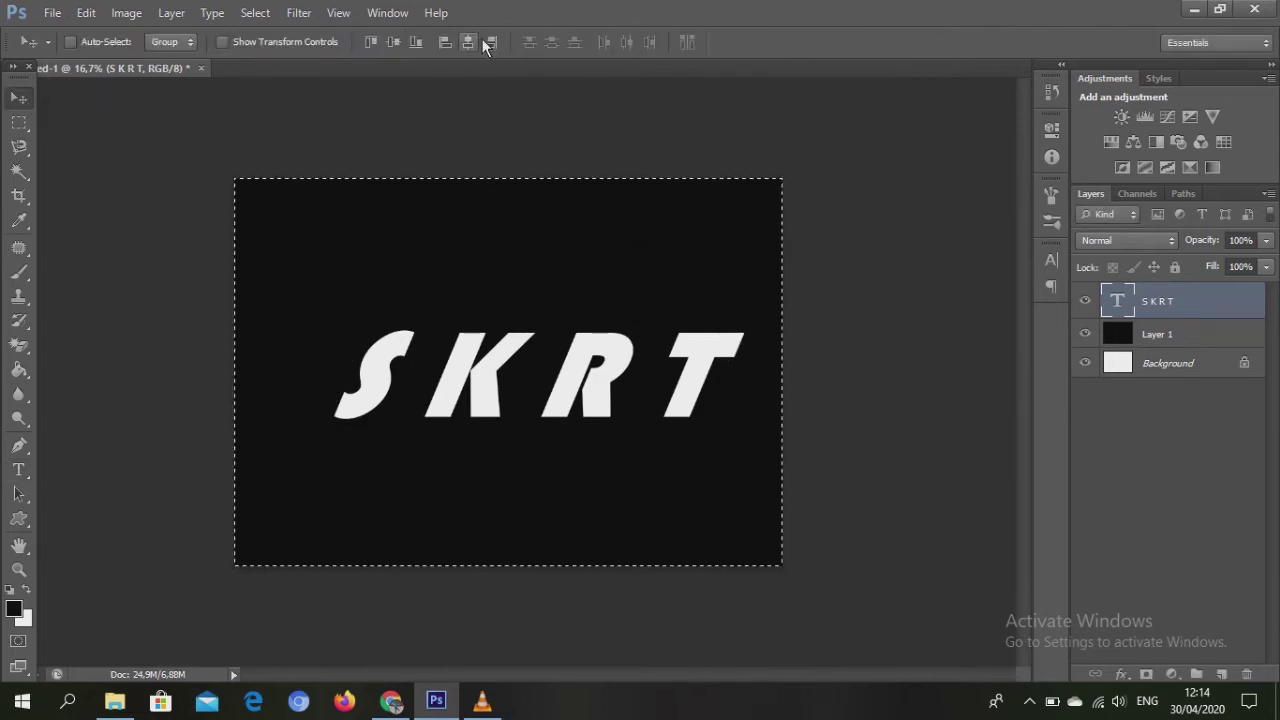
left_click(445, 42)
left_click(393, 43)
key("ctrl+d")
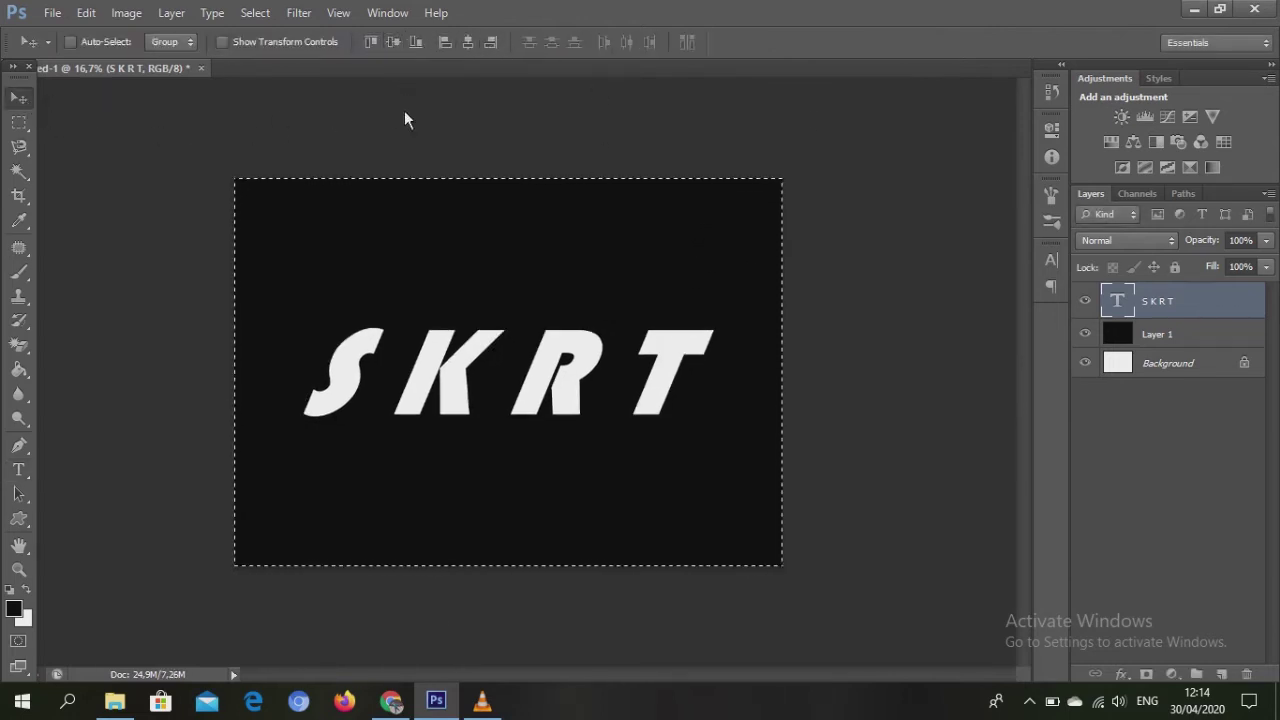
Step: Rasterize the SKRT type layer and open the Liquify filter on it
right_click(1150, 305)
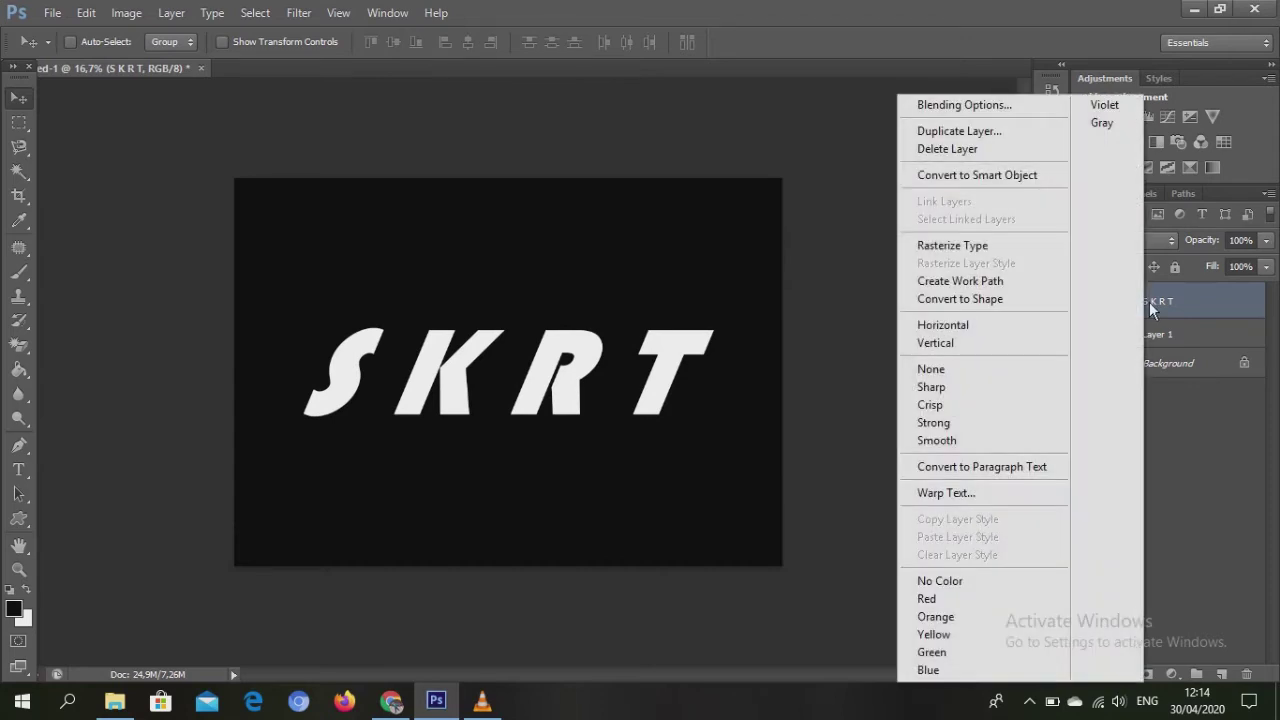
left_click(1023, 256)
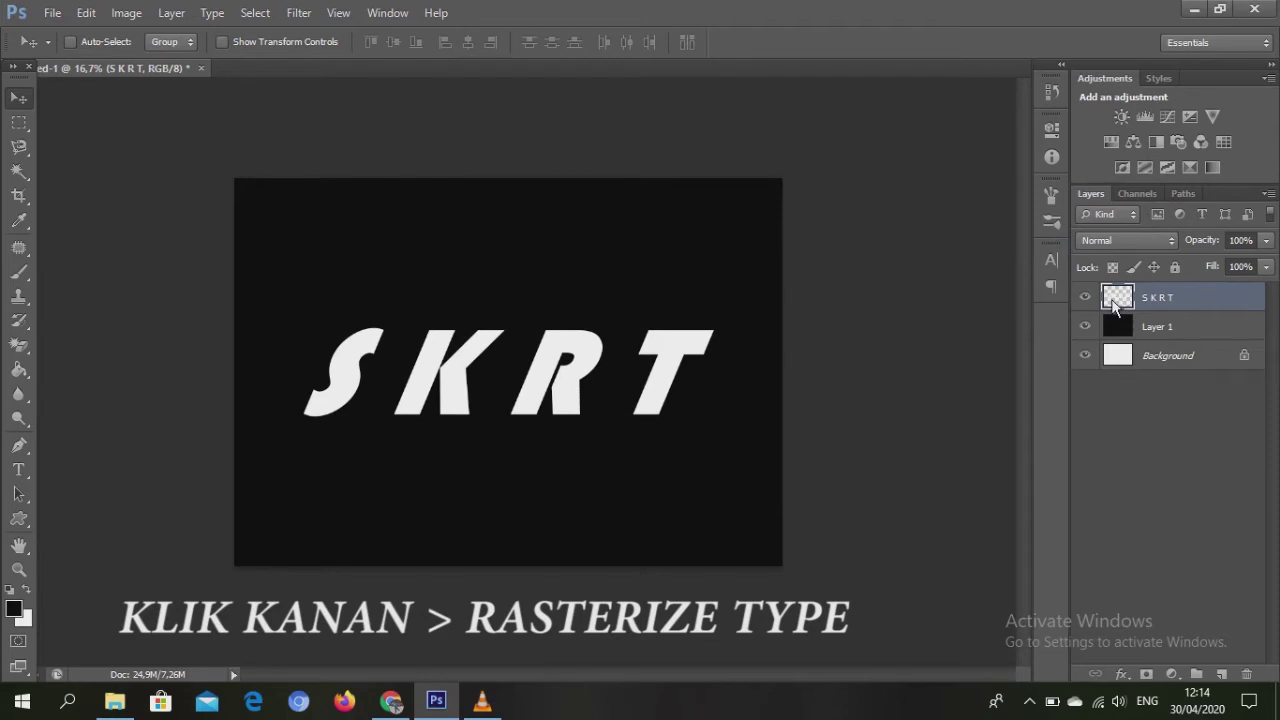
left_click(299, 13)
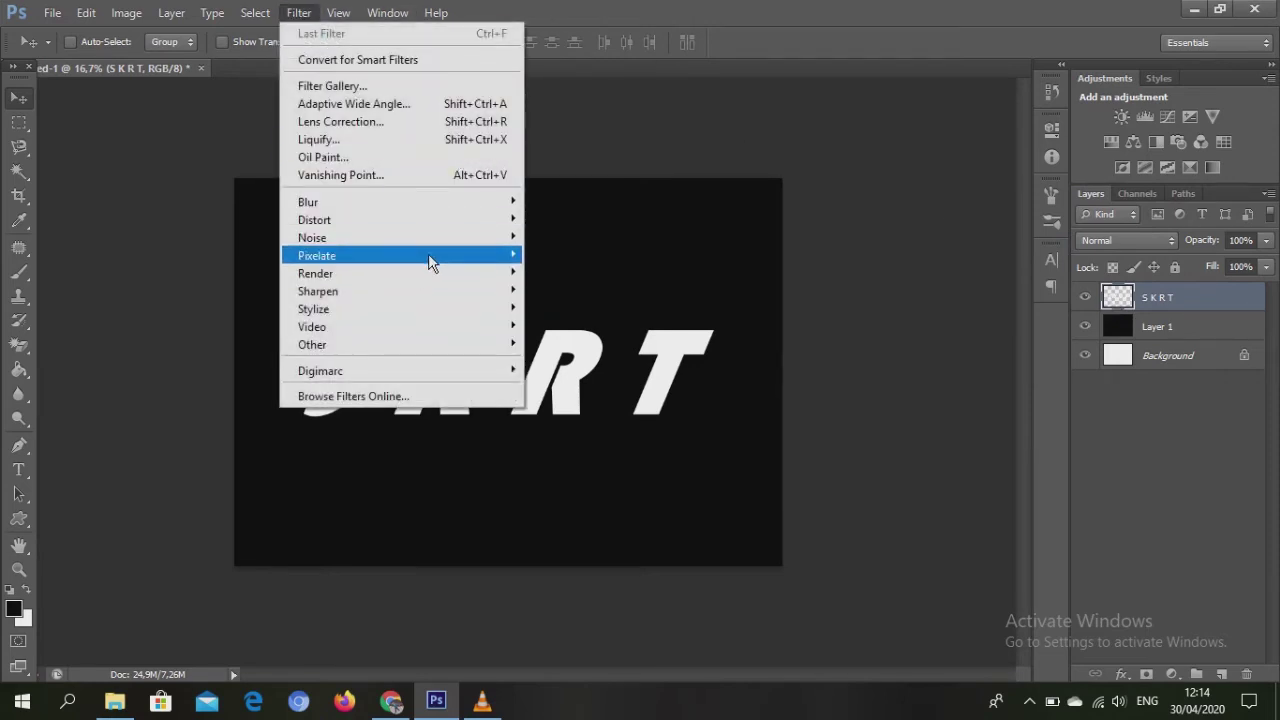
left_click(452, 142)
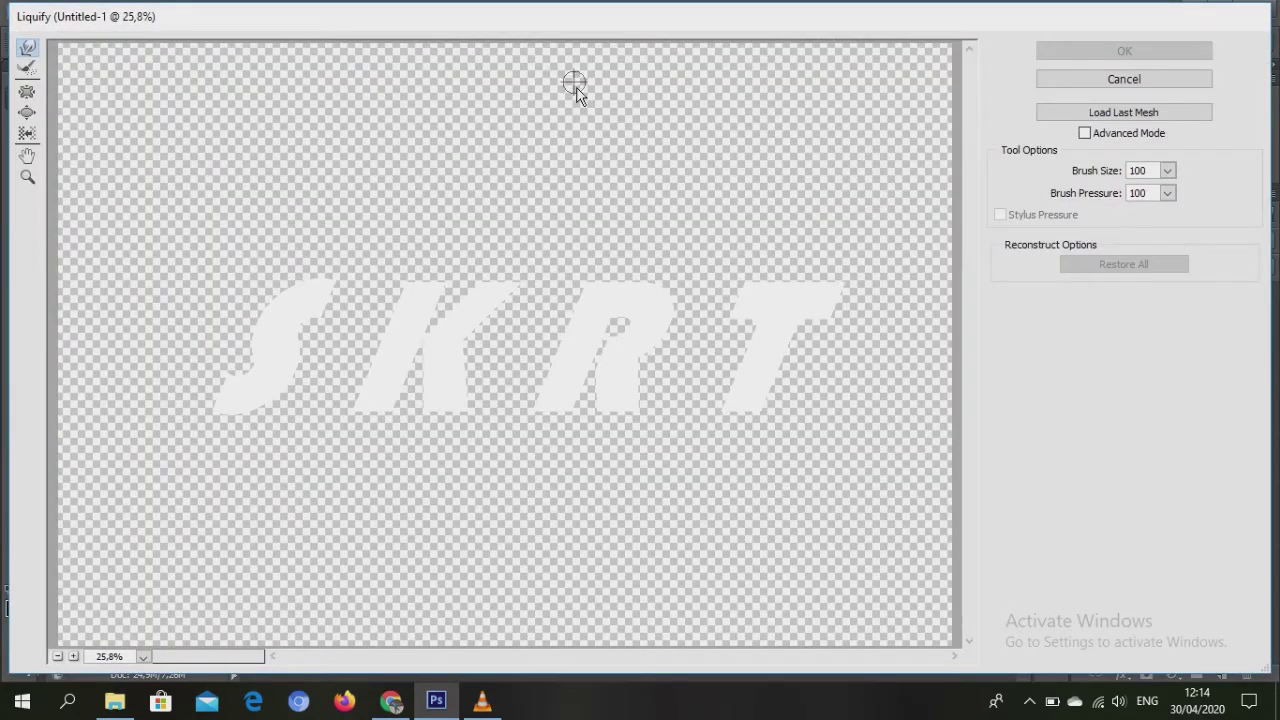
Step: Forward-warp the edges of T, R, K and S into streaky, notched shapes and apply Liquify
mouse_move(695, 301)
left_mouse_down()
mouse_move(779, 327)
mouse_move(752, 372)
mouse_move(695, 369)
mouse_move(738, 401)
mouse_move(790, 372)
left_mouse_up()
left_click_drag(843, 308, 819, 315)
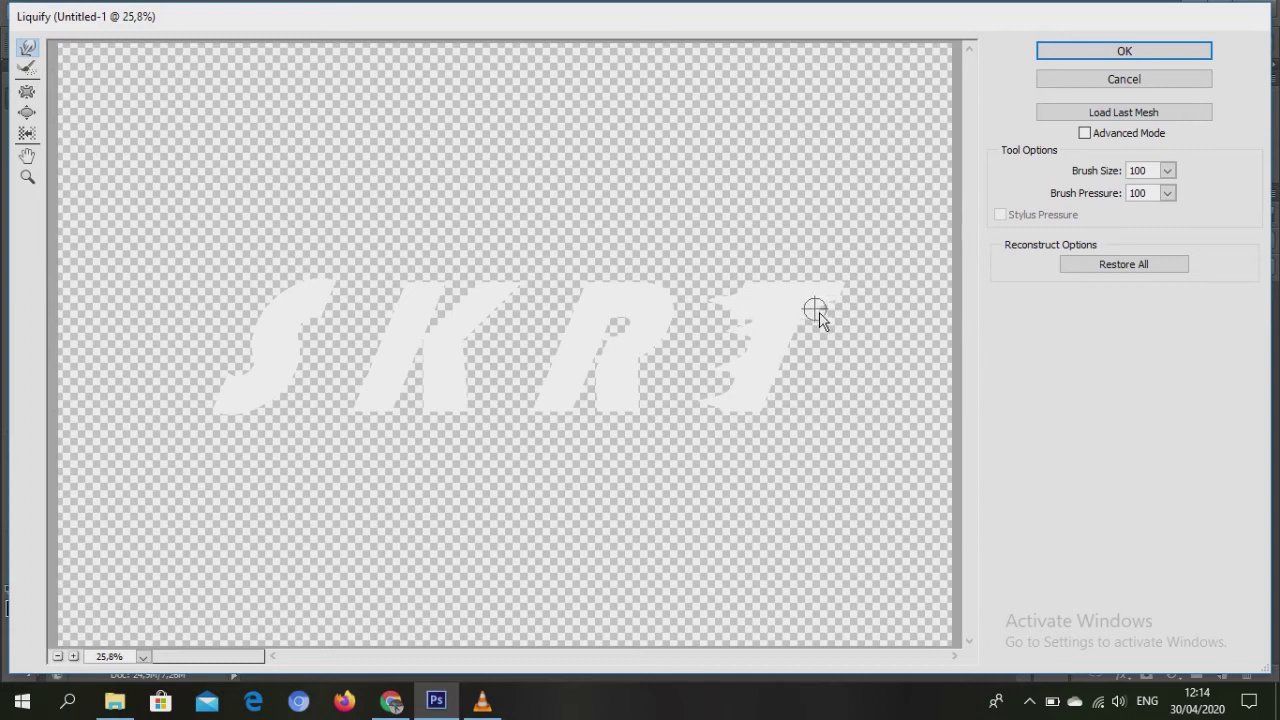
left_click_drag(776, 381, 705, 444)
mouse_move(615, 392)
left_mouse_down()
mouse_move(580, 403)
mouse_move(623, 346)
mouse_move(596, 298)
mouse_move(537, 323)
mouse_move(571, 354)
mouse_move(540, 360)
mouse_move(555, 383)
mouse_move(537, 409)
mouse_move(503, 417)
left_mouse_up()
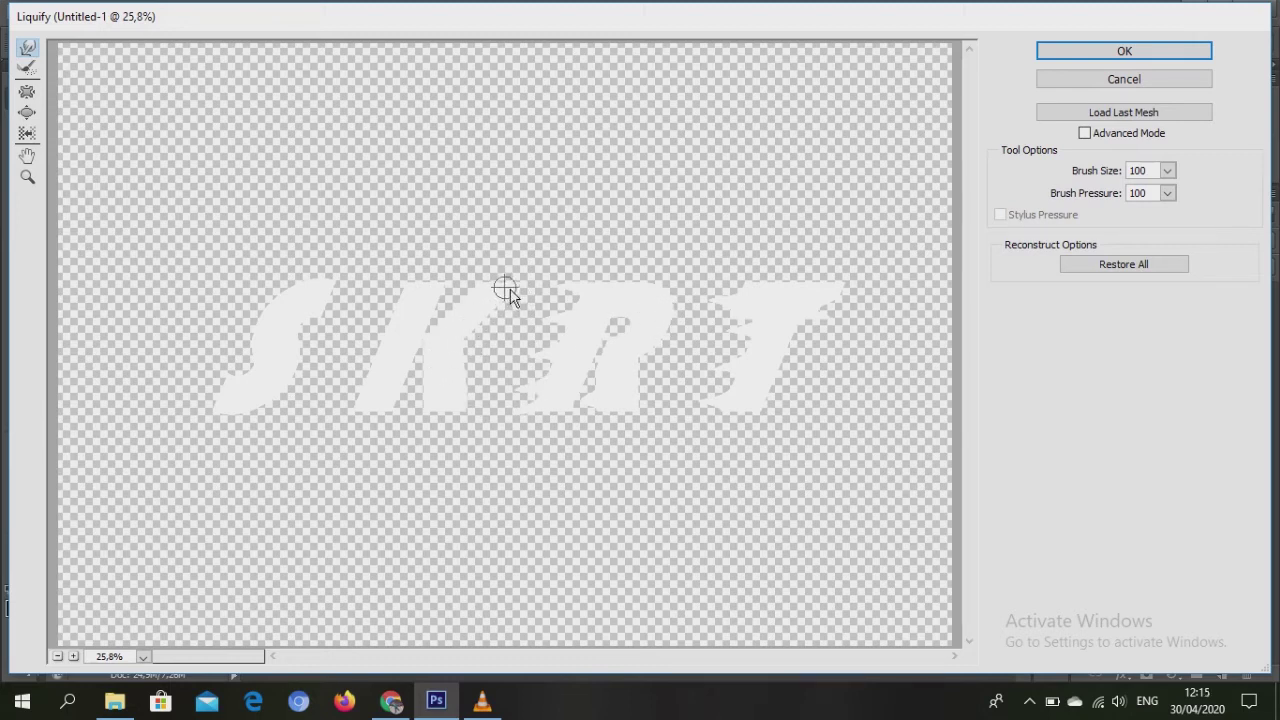
mouse_move(465, 287)
left_mouse_down()
mouse_move(480, 346)
mouse_move(414, 386)
mouse_move(442, 418)
left_mouse_up()
mouse_move(339, 332)
left_mouse_down()
mouse_move(391, 360)
mouse_move(329, 360)
mouse_move(371, 391)
mouse_move(351, 411)
mouse_move(371, 408)
mouse_move(294, 417)
mouse_move(266, 277)
mouse_move(318, 290)
mouse_move(246, 306)
mouse_move(206, 346)
mouse_move(254, 374)
mouse_move(159, 401)
left_mouse_up()
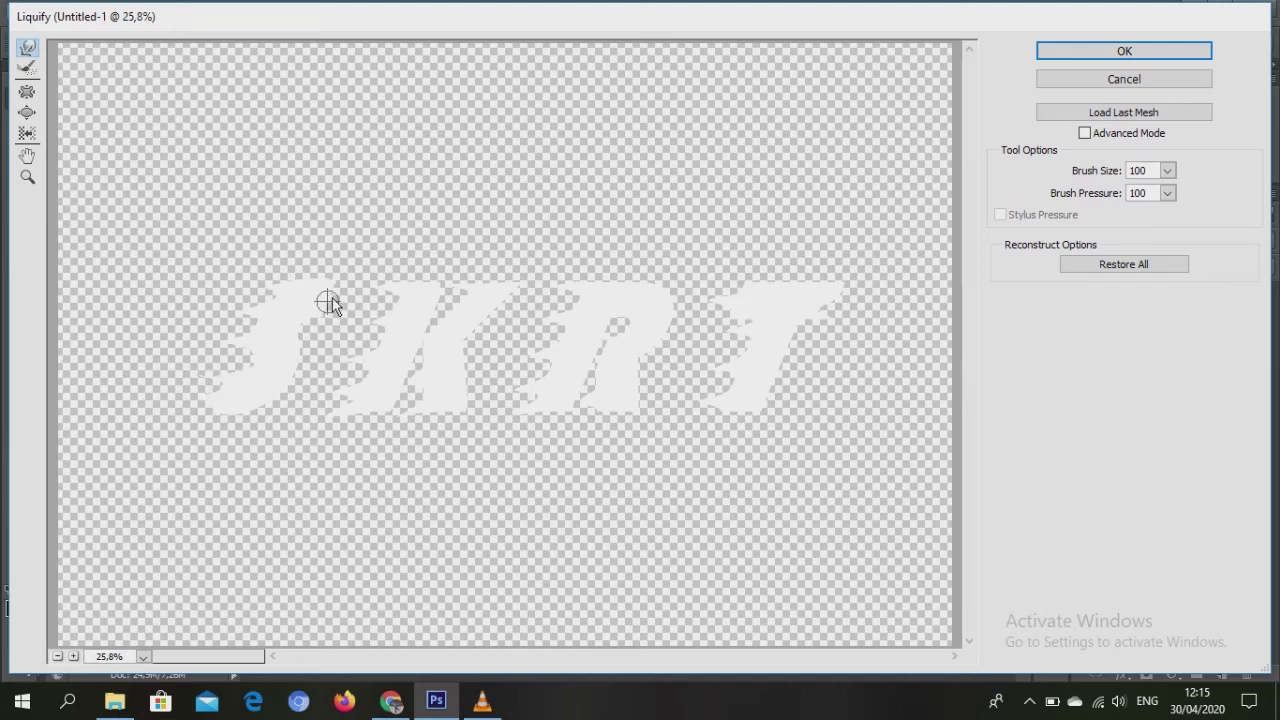
left_click_drag(242, 276, 352, 294)
left_click(1156, 58)
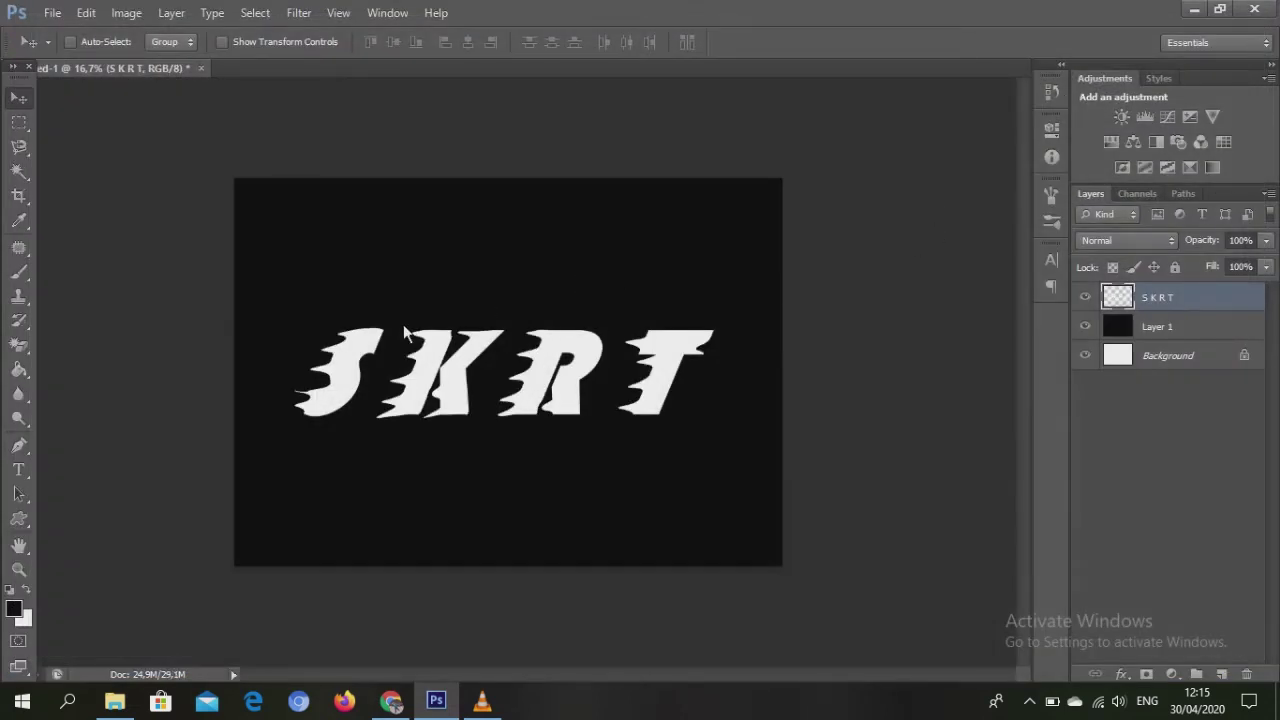
Step: Draw a trial flat ellipse below the S, then undo it
scroll(403, 324, "up", 2)
scroll(450, 326, "down", 1)
scroll(501, 329, "up", 1)
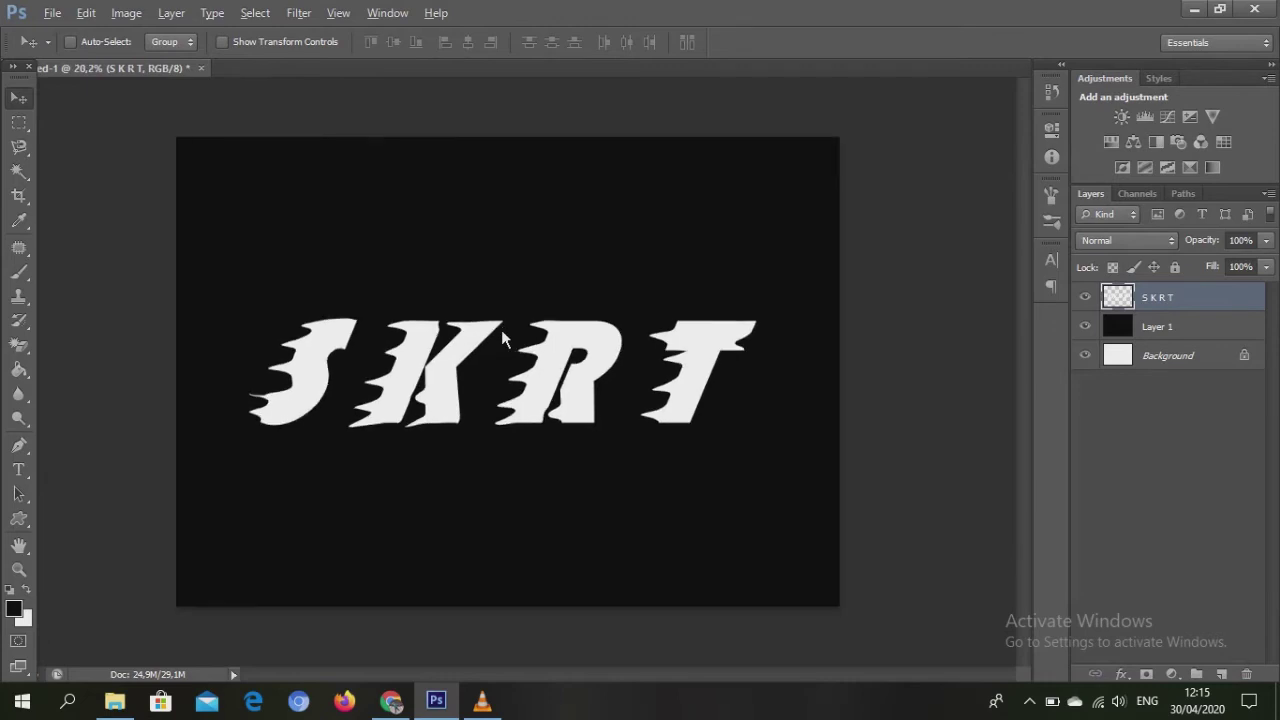
scroll(501, 329, "up", 1)
scroll(501, 329, "down", 1)
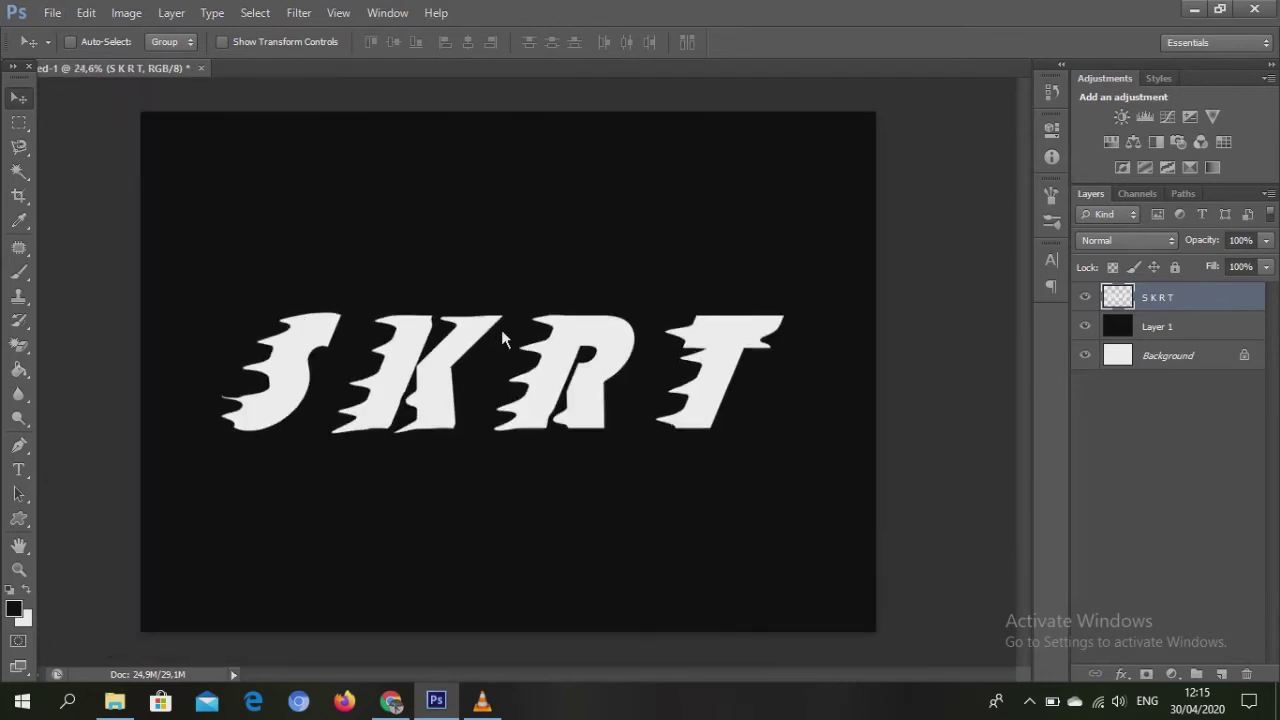
scroll(502, 328, "up", 2)
scroll(503, 328, "down", 1)
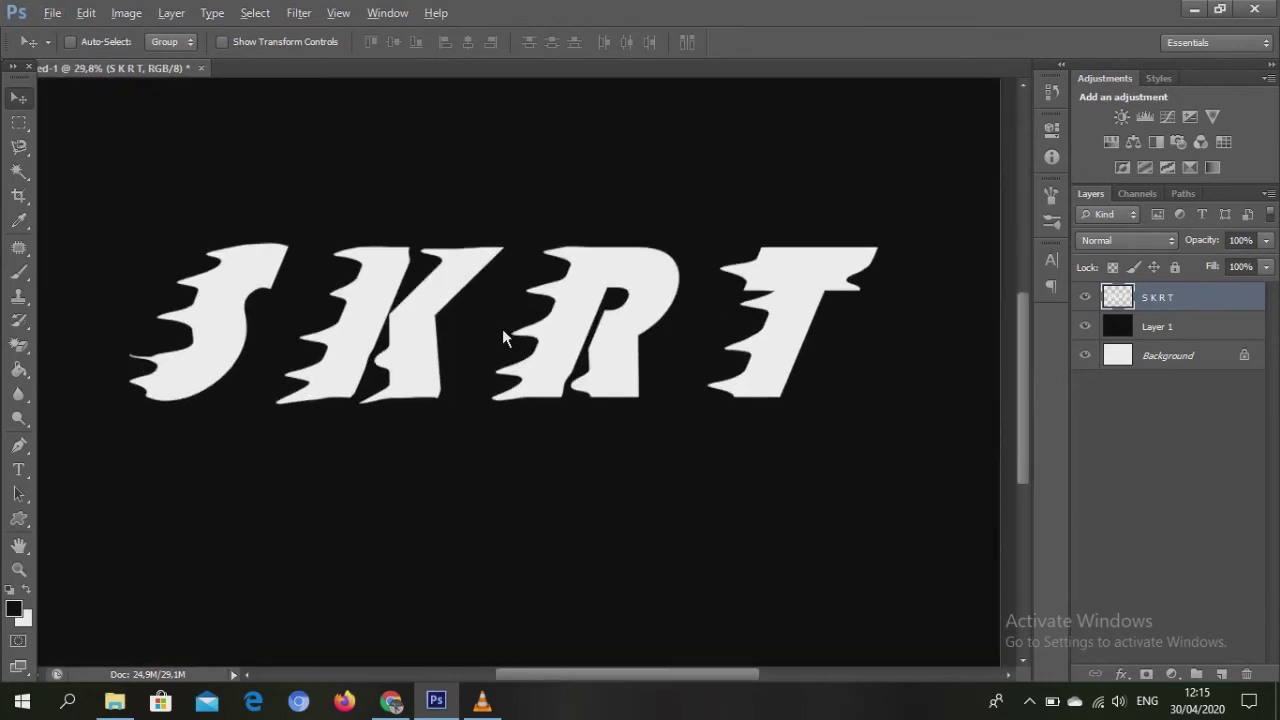
left_click(27, 527)
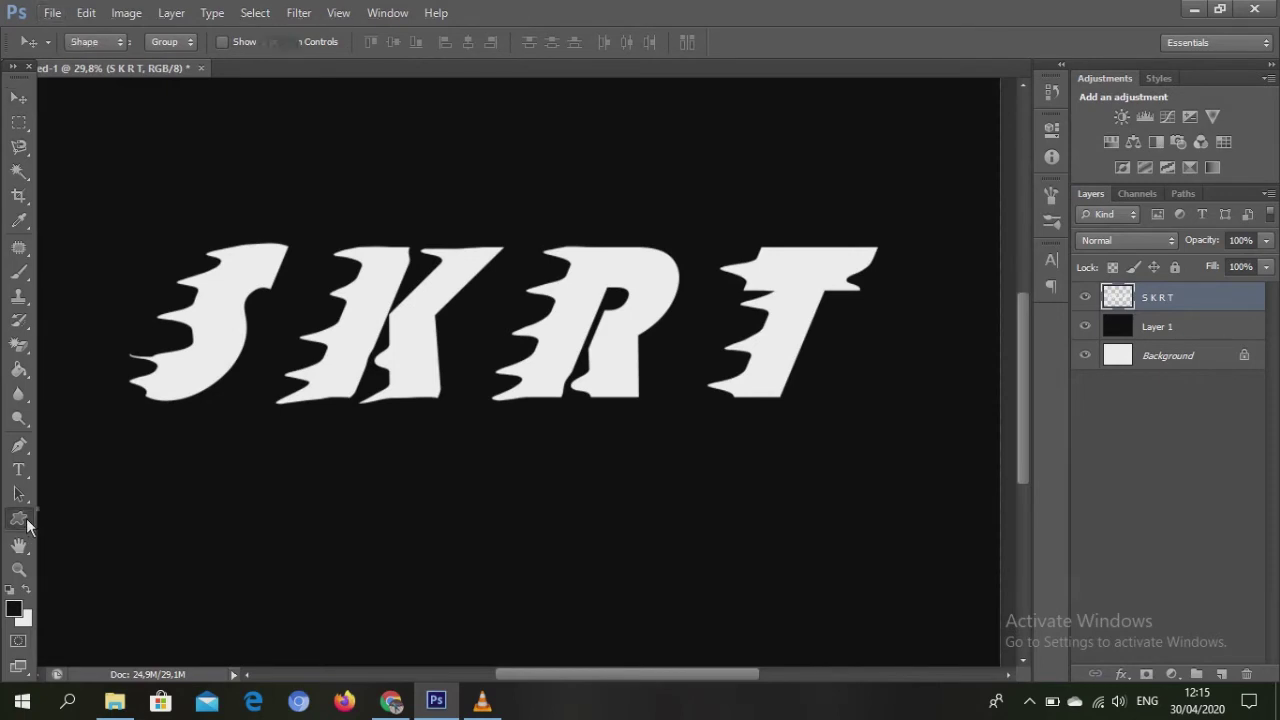
left_click(120, 558)
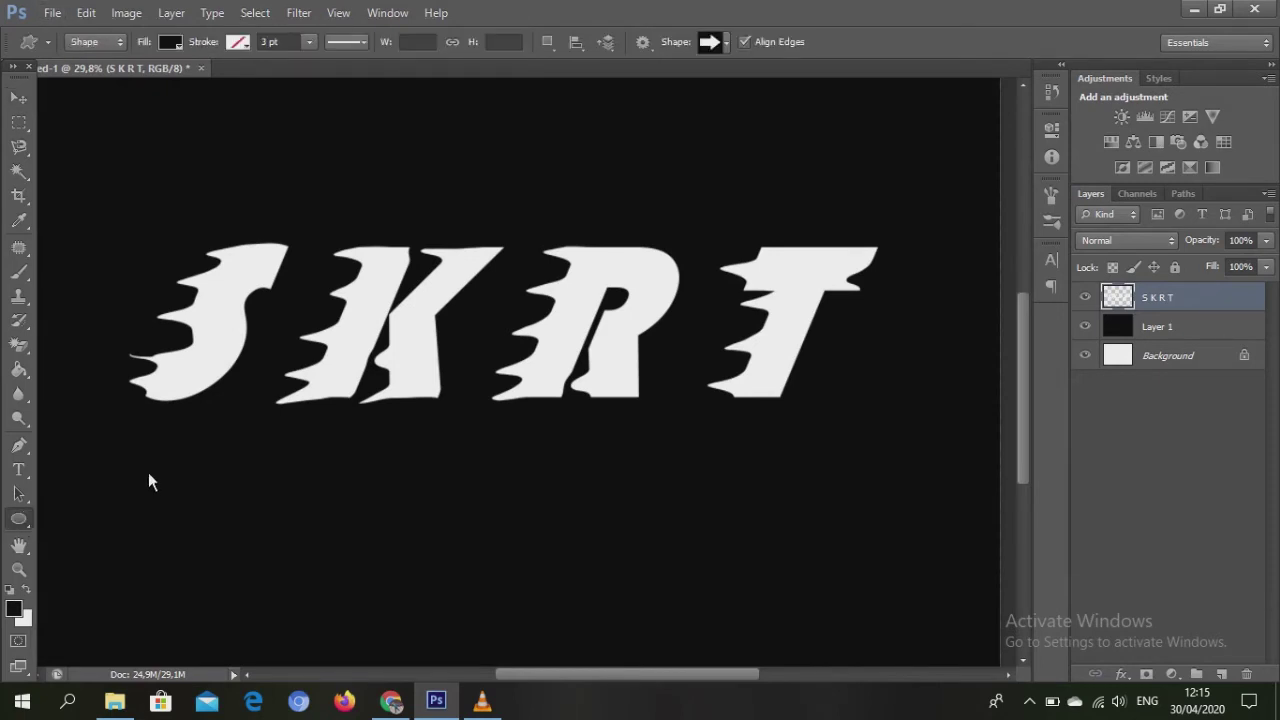
left_click_drag(141, 462, 196, 494)
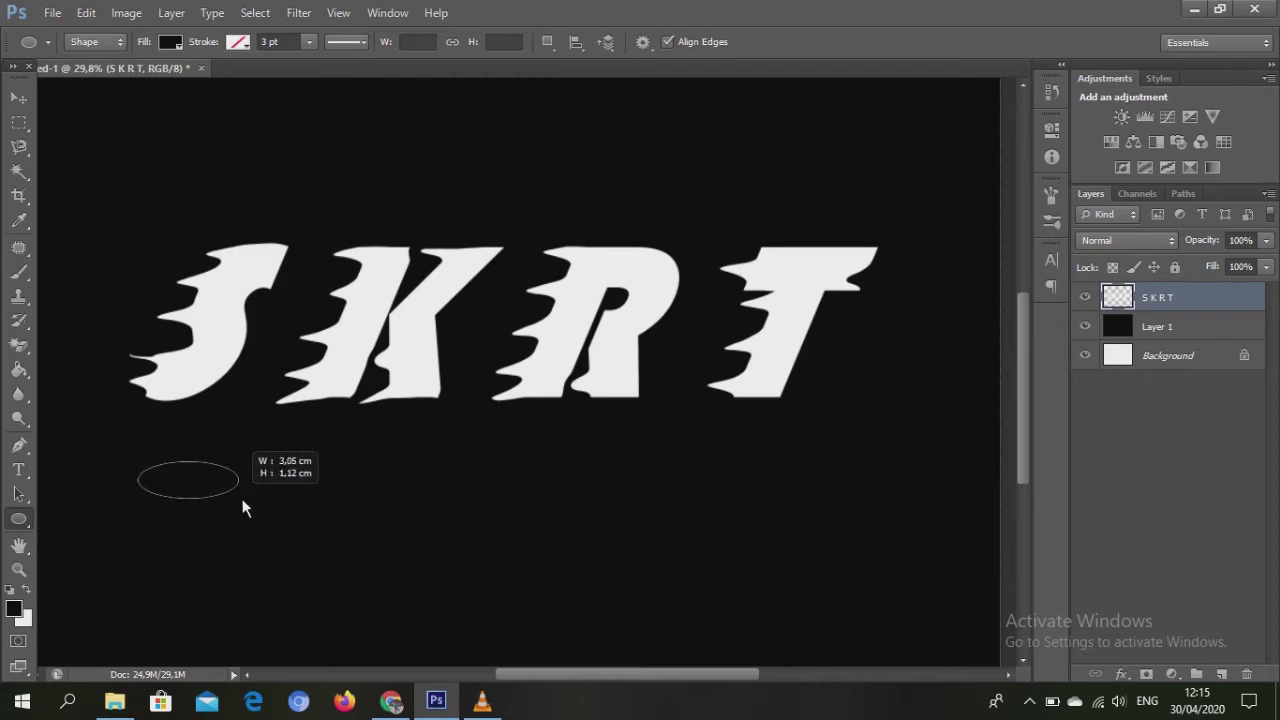
left_click_drag(197, 497, 238, 498)
key("ctrl+z")
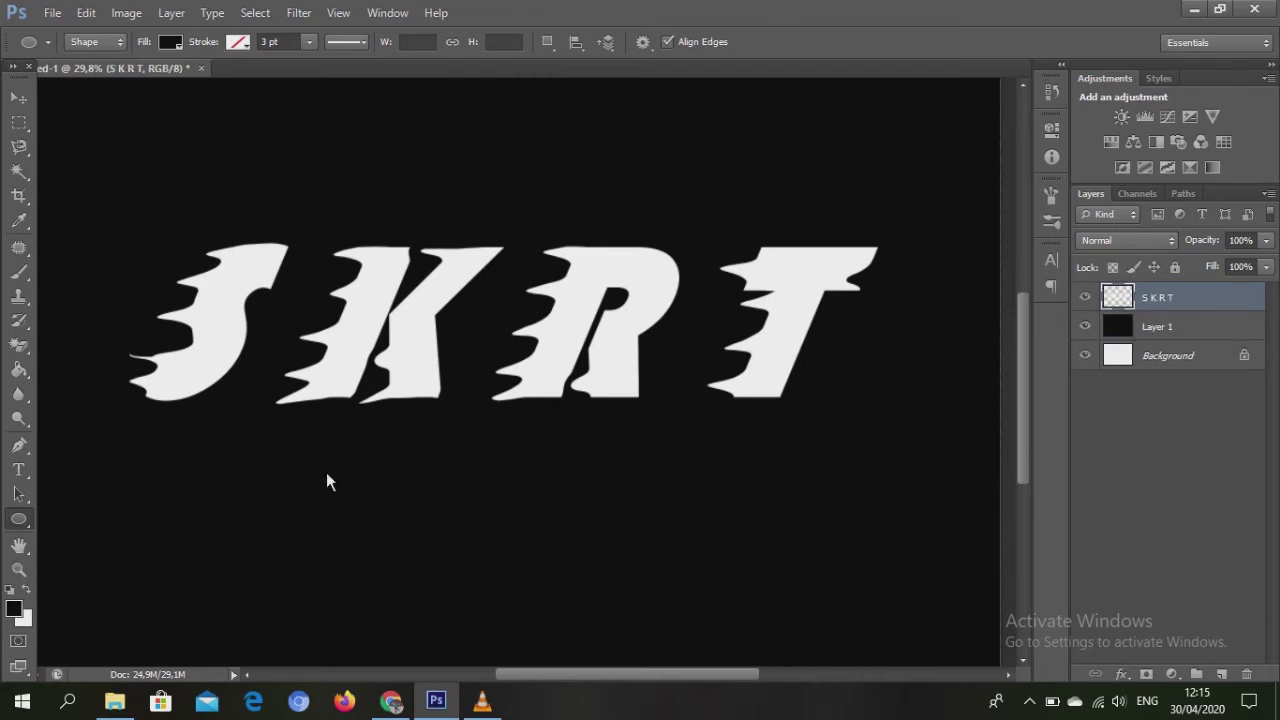
Step: Sketch a curved dash outline below the S with the Pen tool
scroll(143, 486, "up", 2)
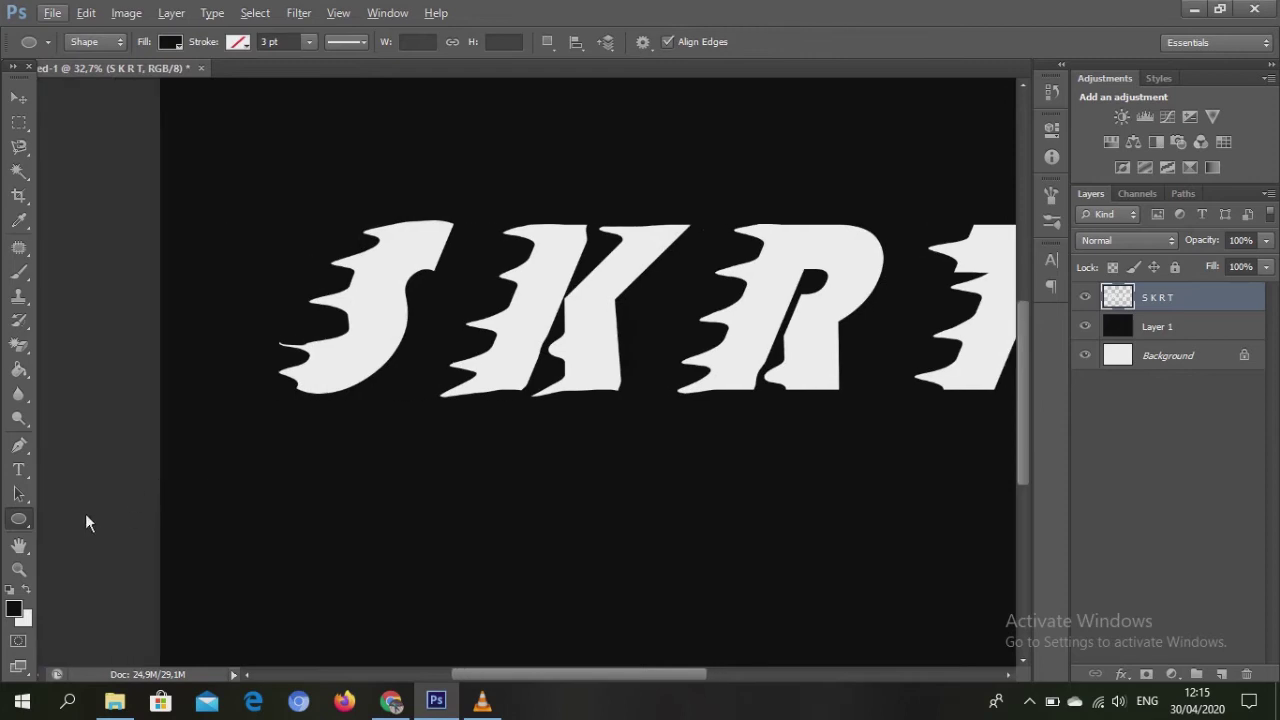
right_click(20, 521)
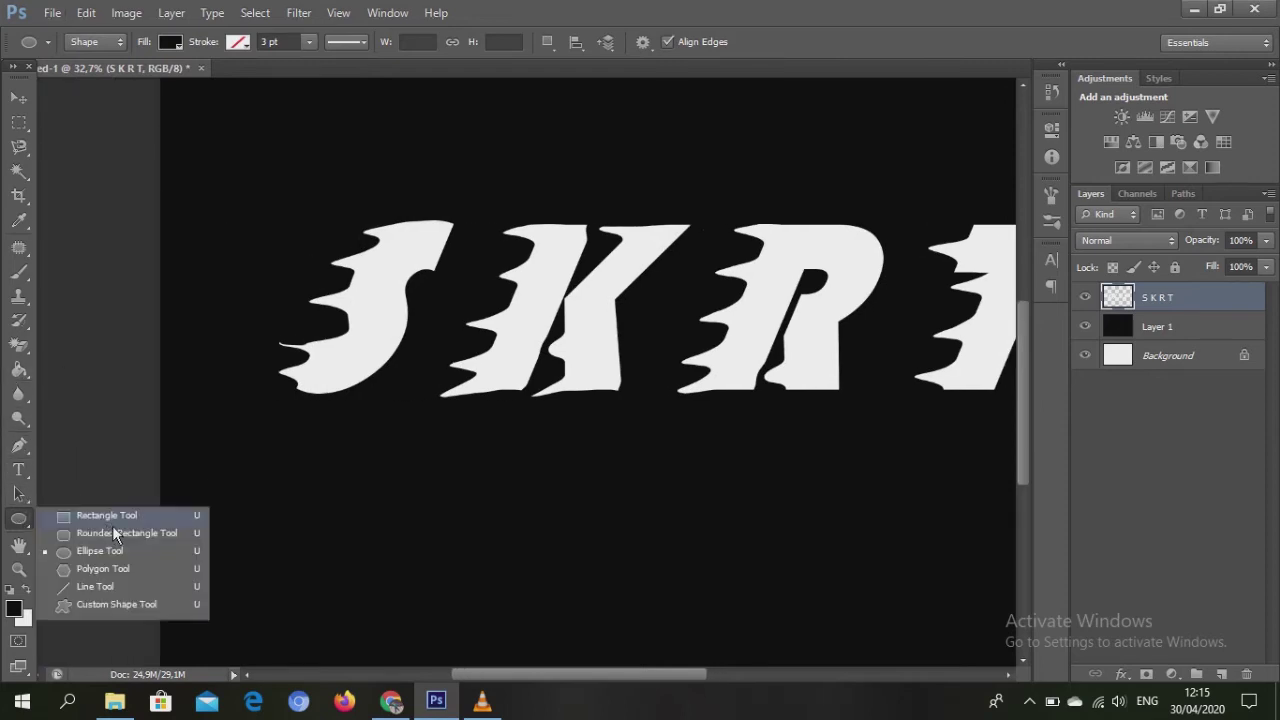
left_click(116, 533)
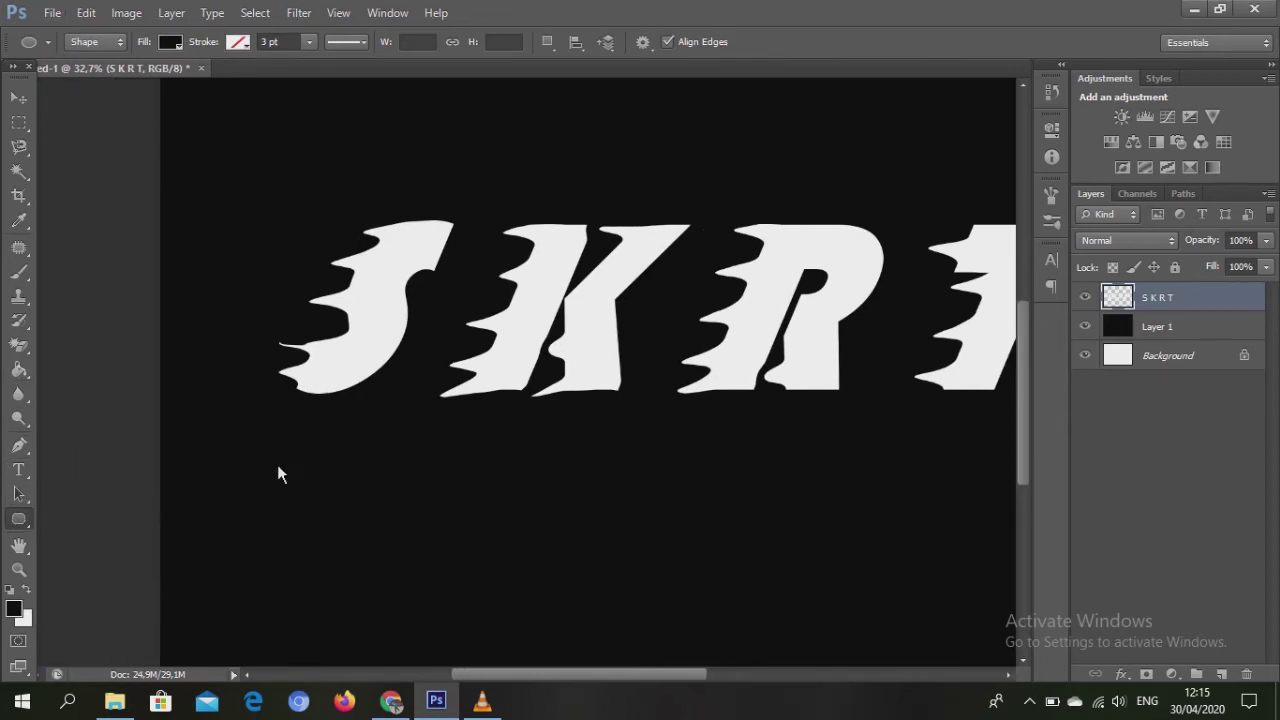
left_click(18, 445)
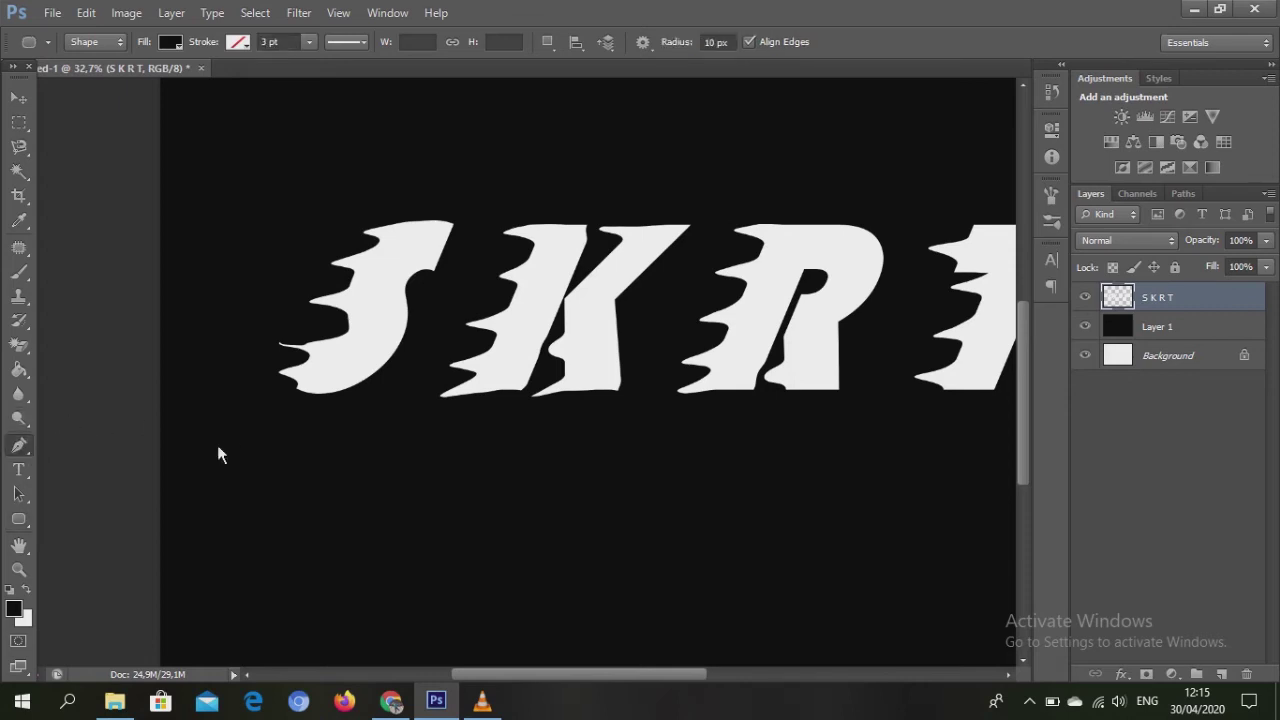
left_click(260, 449)
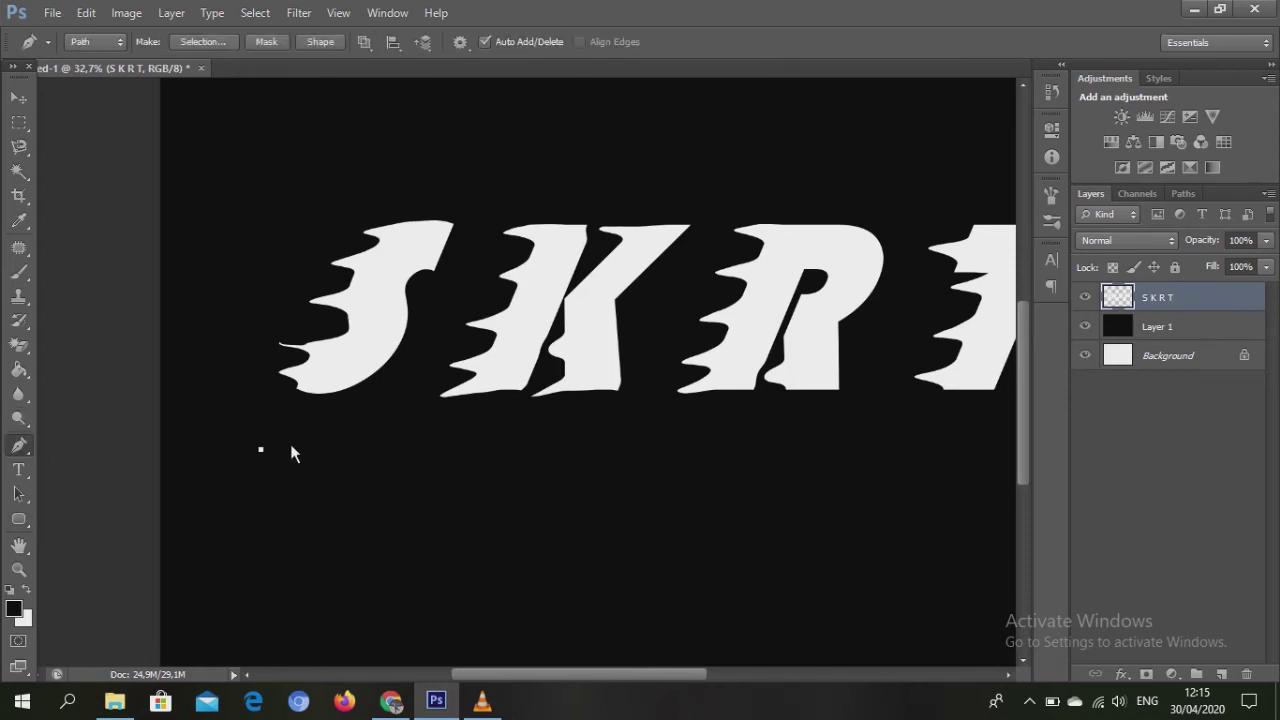
left_click_drag(353, 454, 371, 443)
left_click_drag(260, 450, 189, 439)
Step: Remove the stray path anchor and set drawing to Shape mode with the Rounded Rectangle tool
key("ctrl+0")
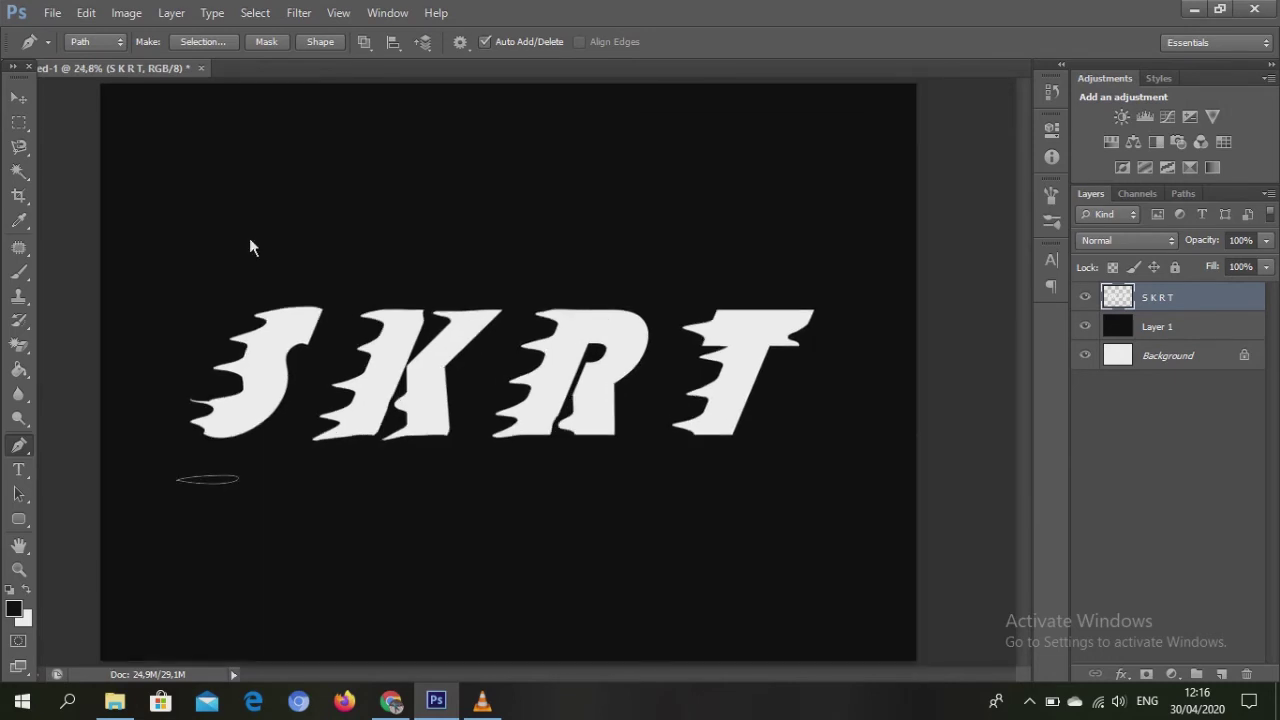
key("ctrl+z")
left_click(108, 44)
left_click(110, 63)
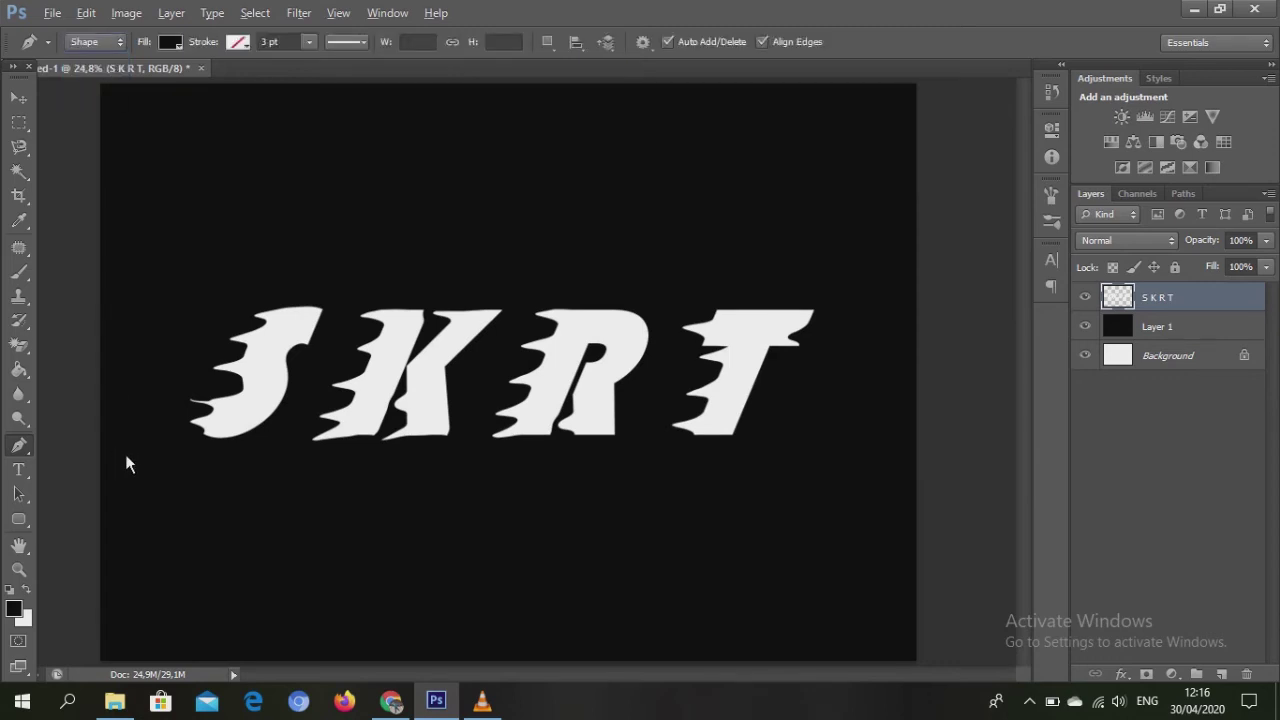
left_click(20, 520)
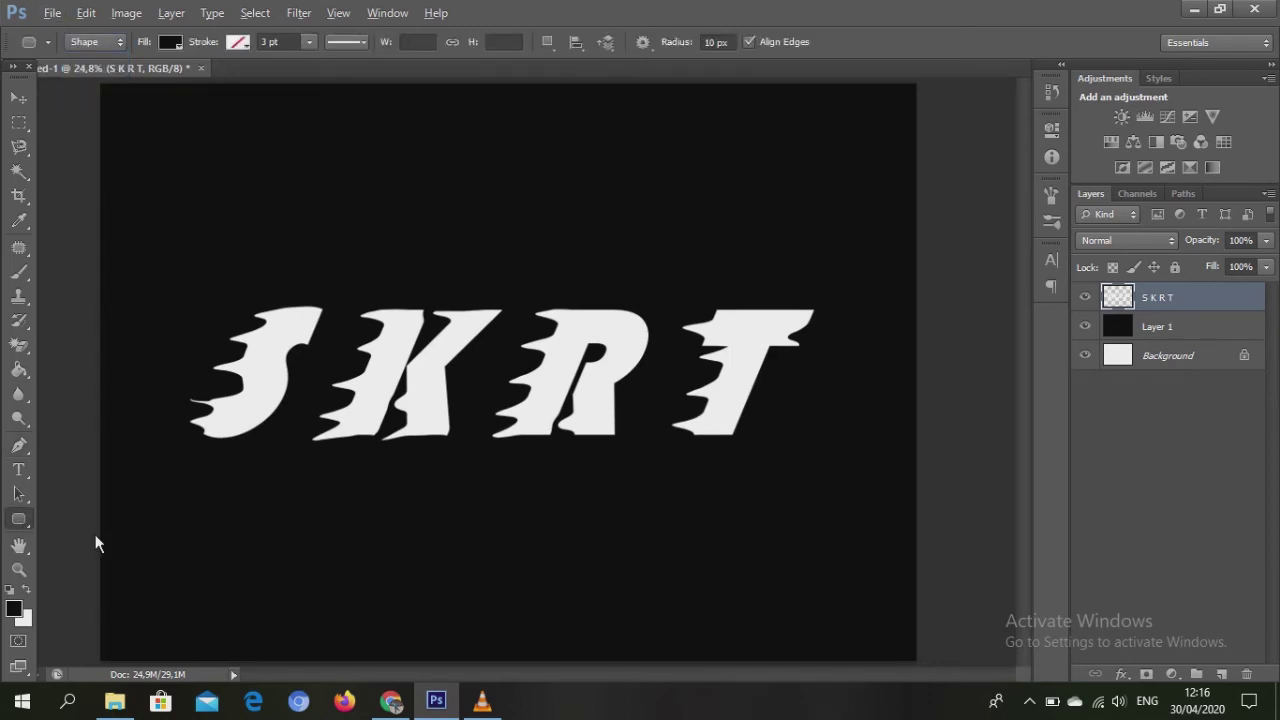
Step: Draw a 207 × 65 px rounded bar below the S and fill it white (ffffff)
scroll(95, 534, "up", 2)
scroll(177, 510, "up", 2)
left_click_drag(179, 485, 255, 503)
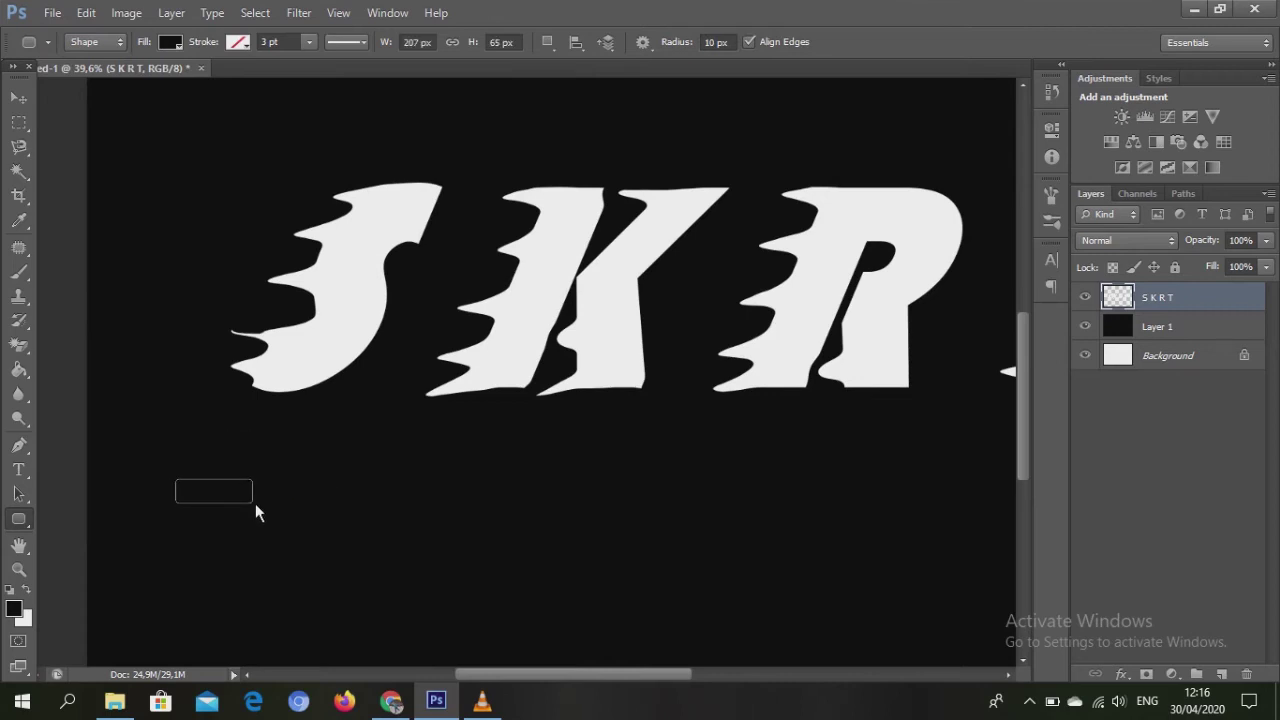
scroll(255, 503, "down", 1)
scroll(255, 503, "down", 1)
scroll(255, 513, "right", 2)
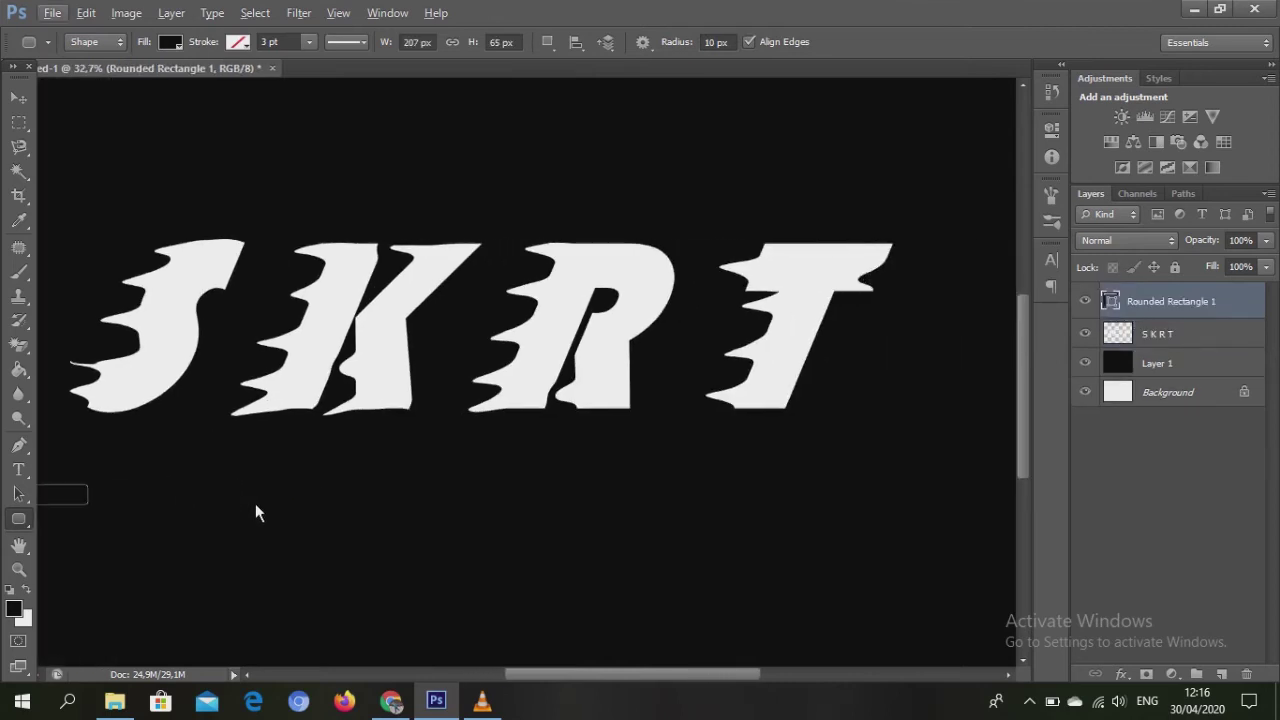
double_click(1113, 300)
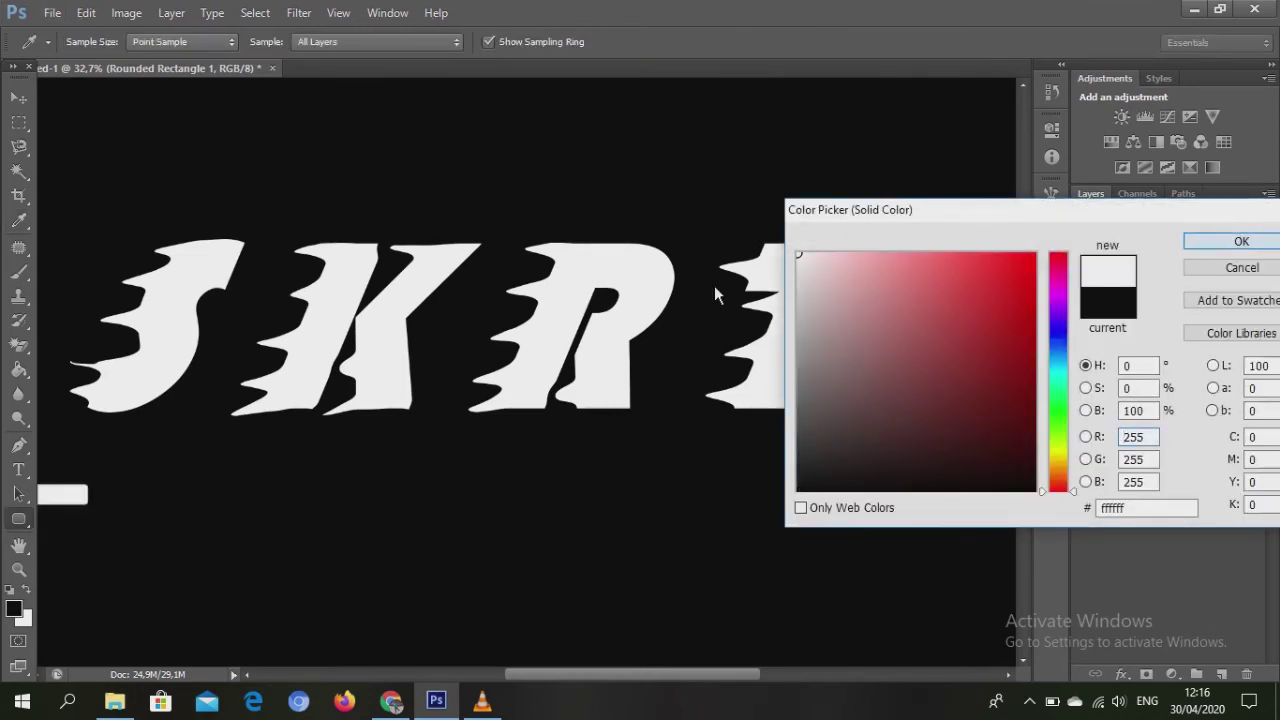
key("Return")
scroll(300, 410, "down", 3)
scroll(317, 410, "up", 1)
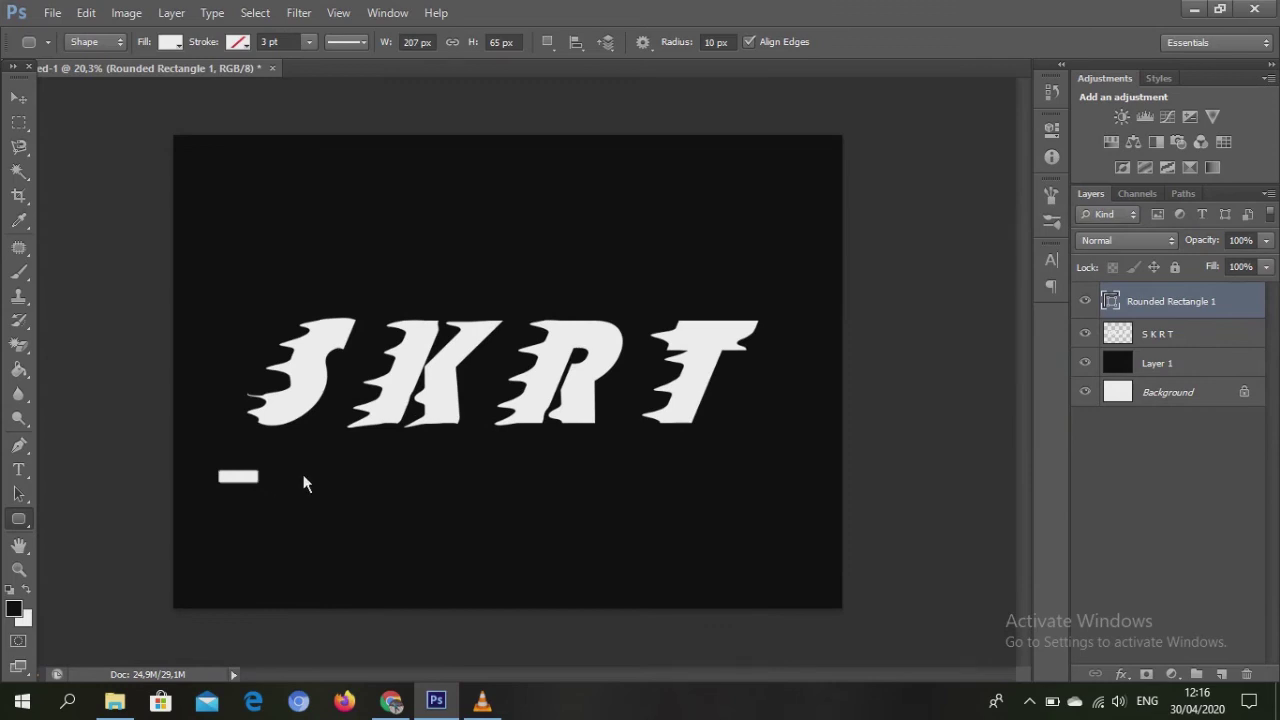
Step: Duplicate the white bar layer and move the copy above the T
right_click(1157, 306)
left_click(1055, 103)
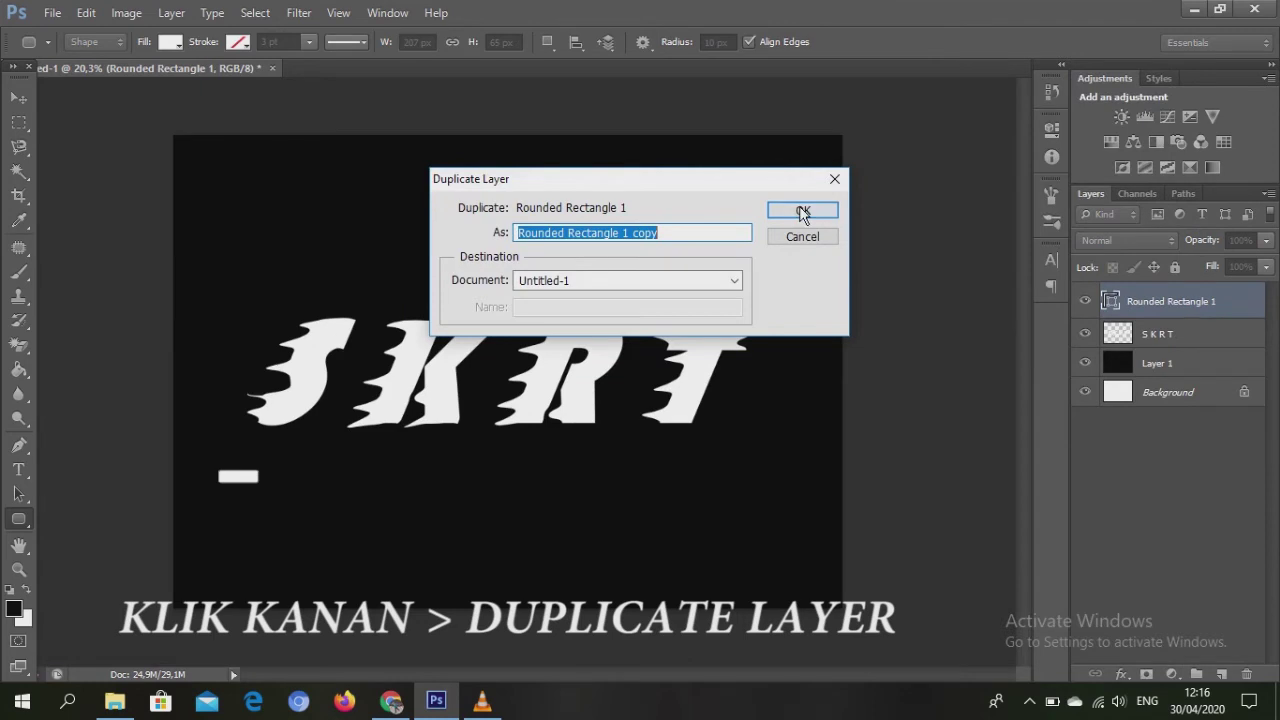
left_click(803, 210)
key("v")
left_click_drag(242, 478, 732, 285)
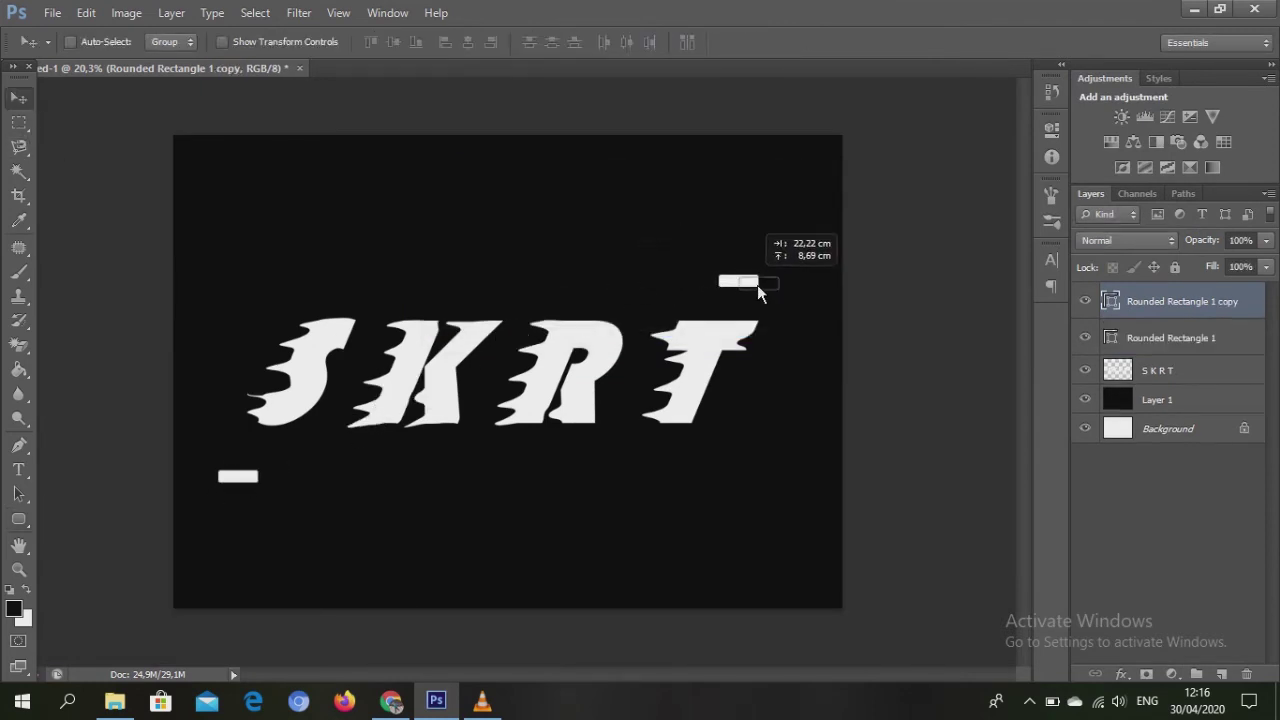
left_click_drag(732, 278, 768, 288)
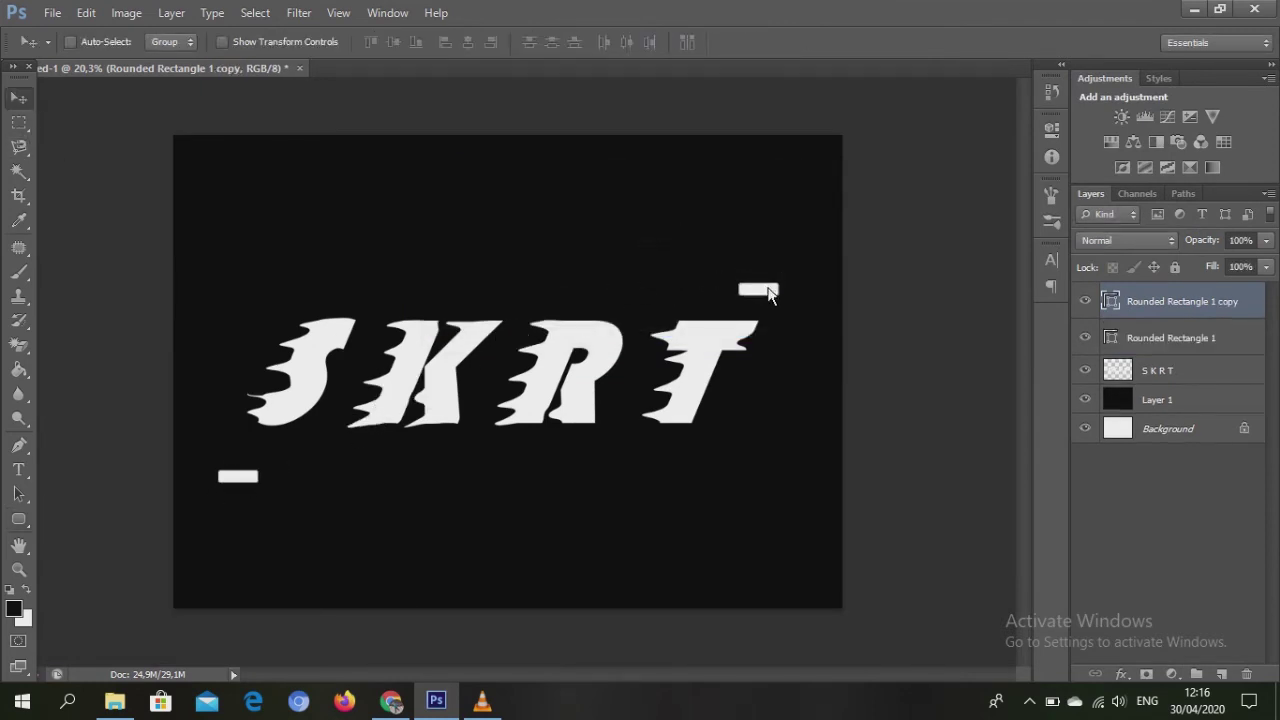
Step: Duplicate two more bars, placing one beneath the R and one above the K
right_click(1157, 302)
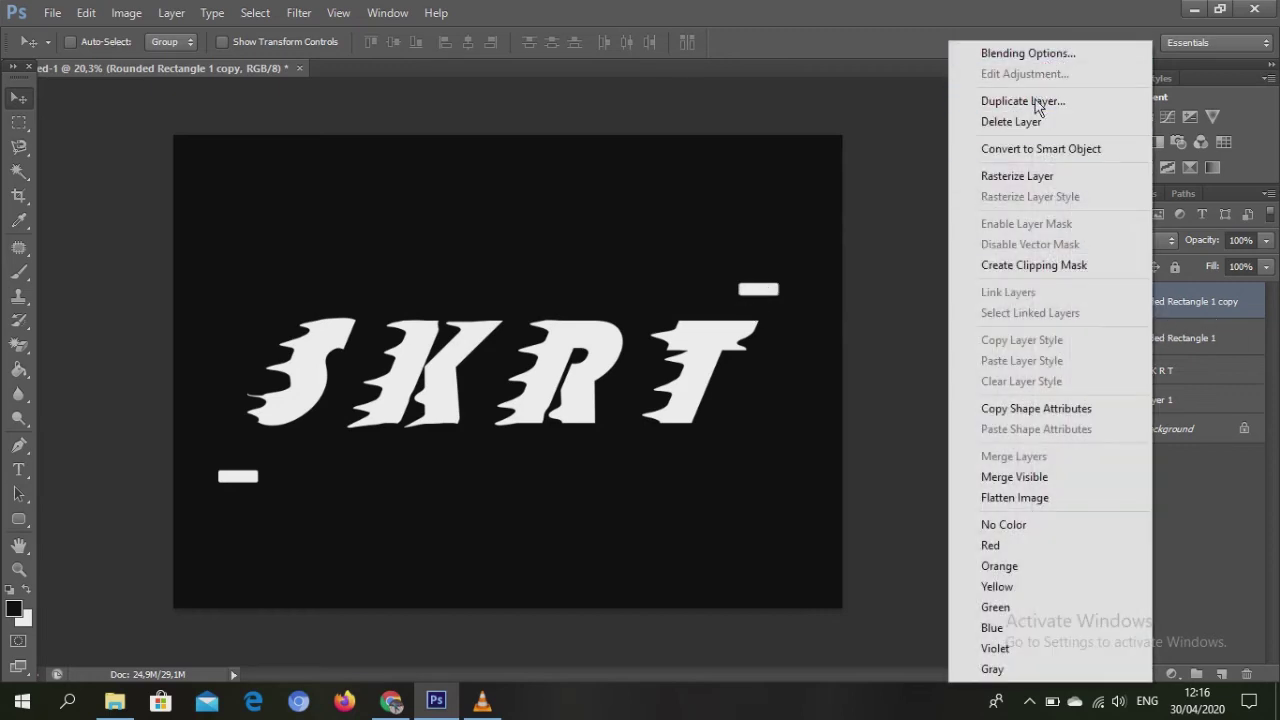
left_click(1030, 102)
key("Return")
mouse_move(756, 291)
left_mouse_down()
mouse_move(522, 484)
mouse_move(505, 485)
mouse_move(509, 463)
left_mouse_up()
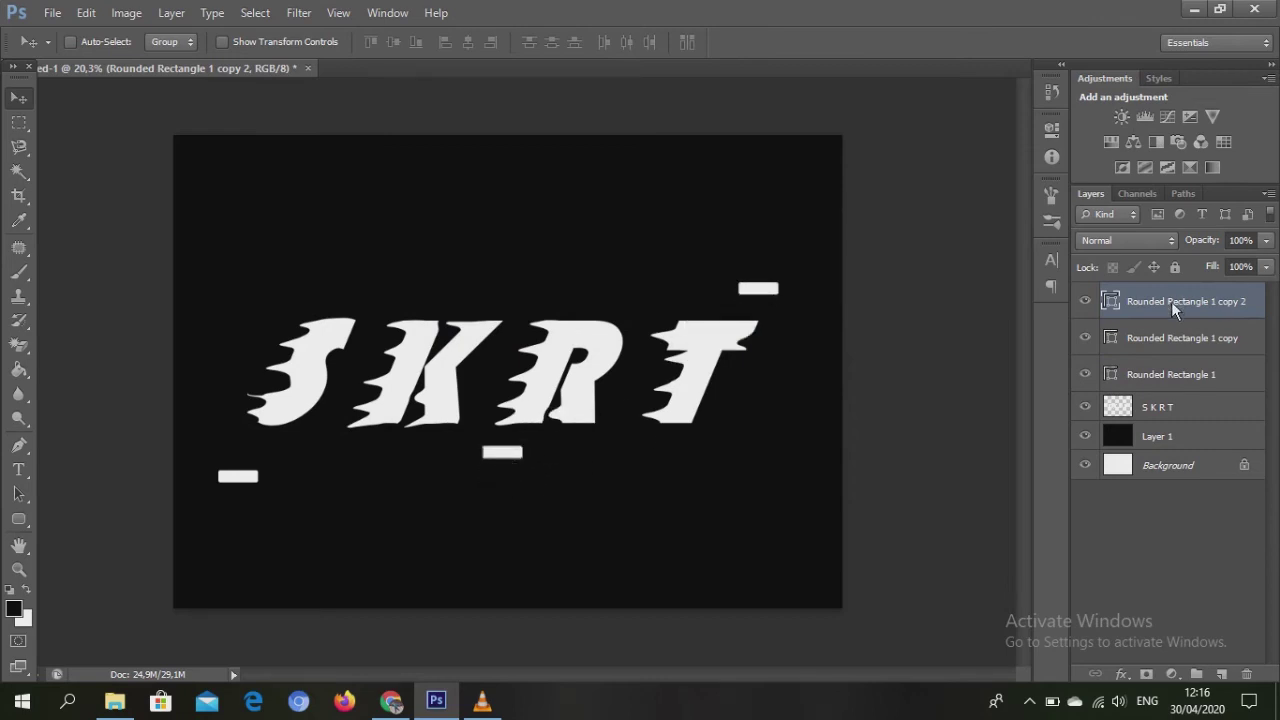
right_click(1171, 301)
left_click(1037, 101)
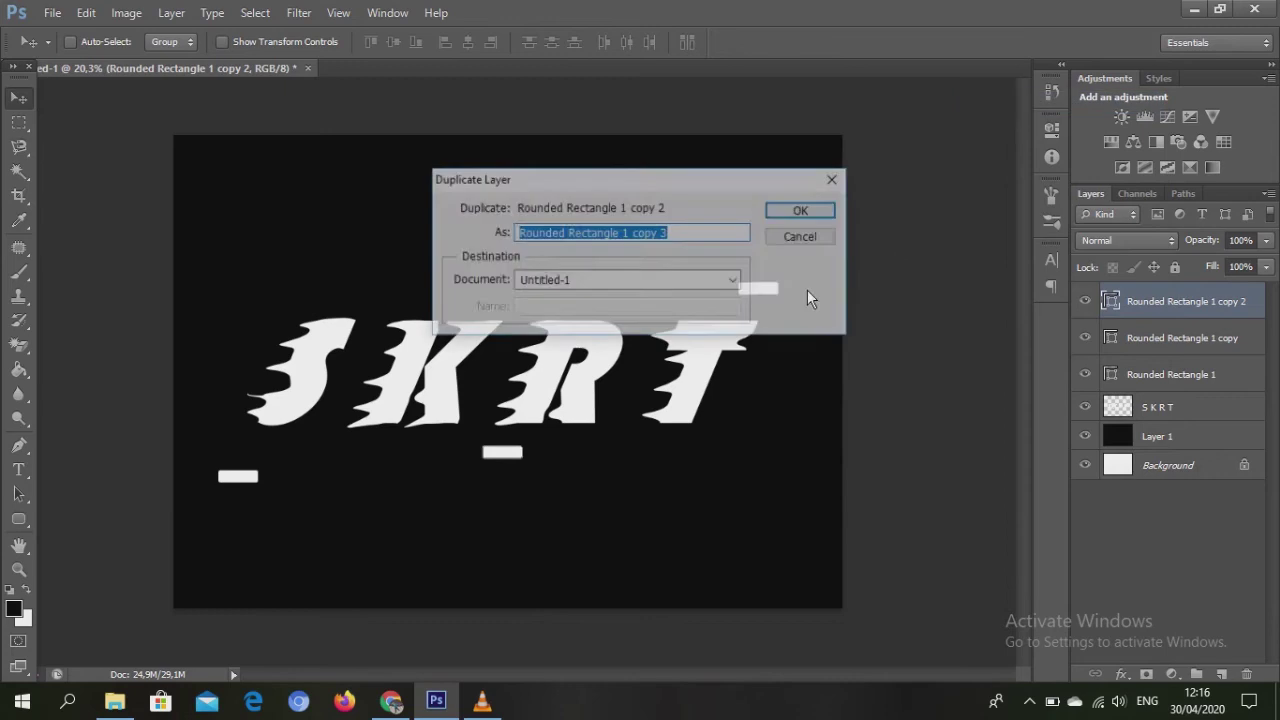
left_click(810, 208)
left_click_drag(515, 461, 389, 289)
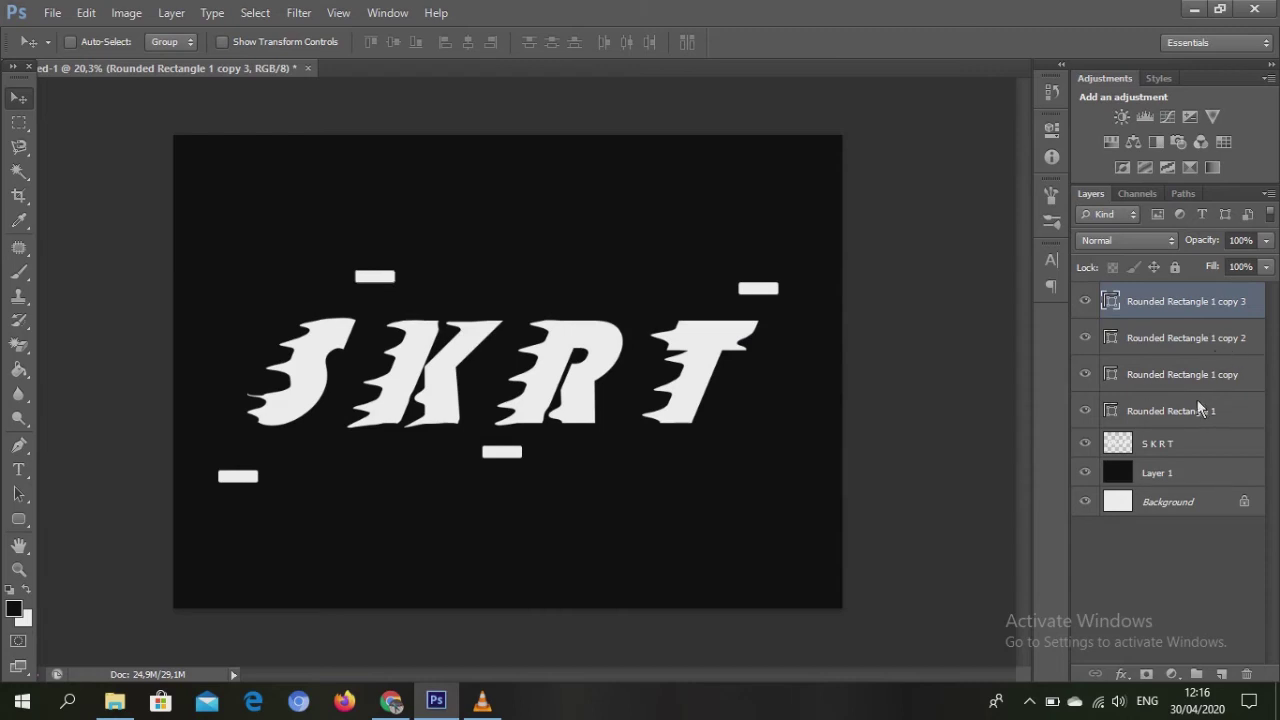
Step: Merge the SKRT layer and four bar layers with Ctrl+E, then open and cancel Blending Options
left_click(1177, 440, "shift")
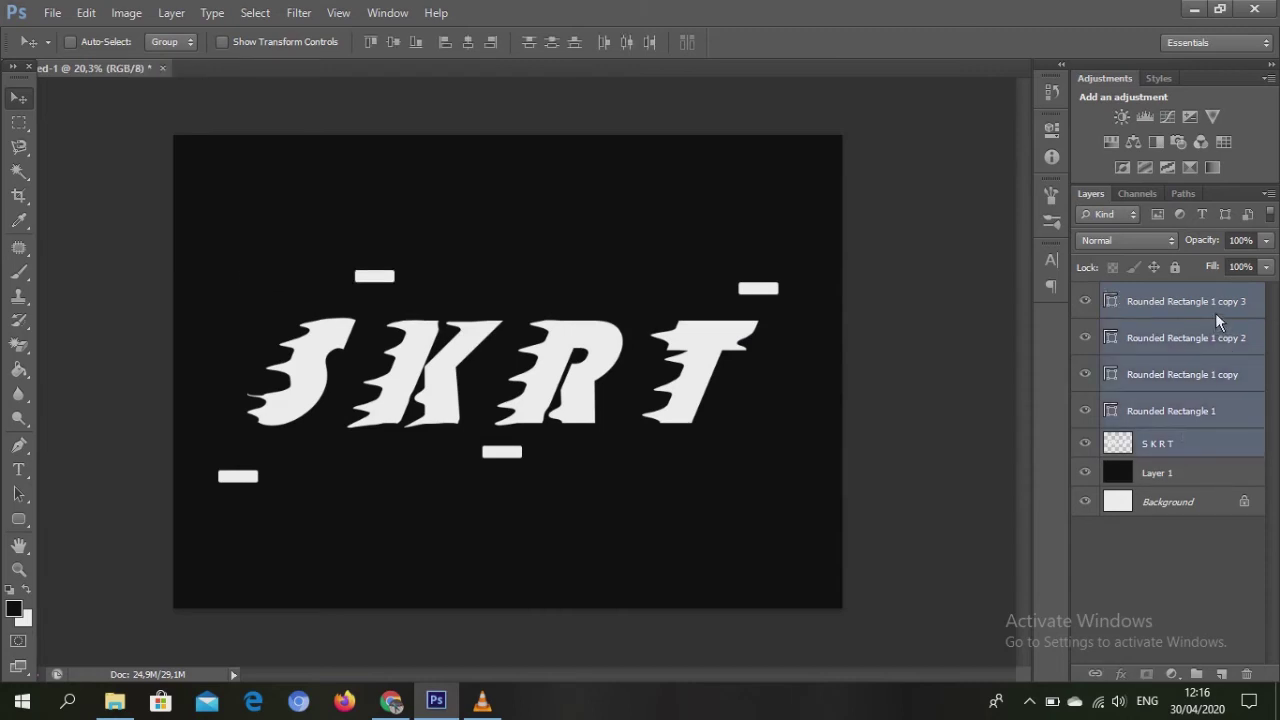
key("ctrl+e")
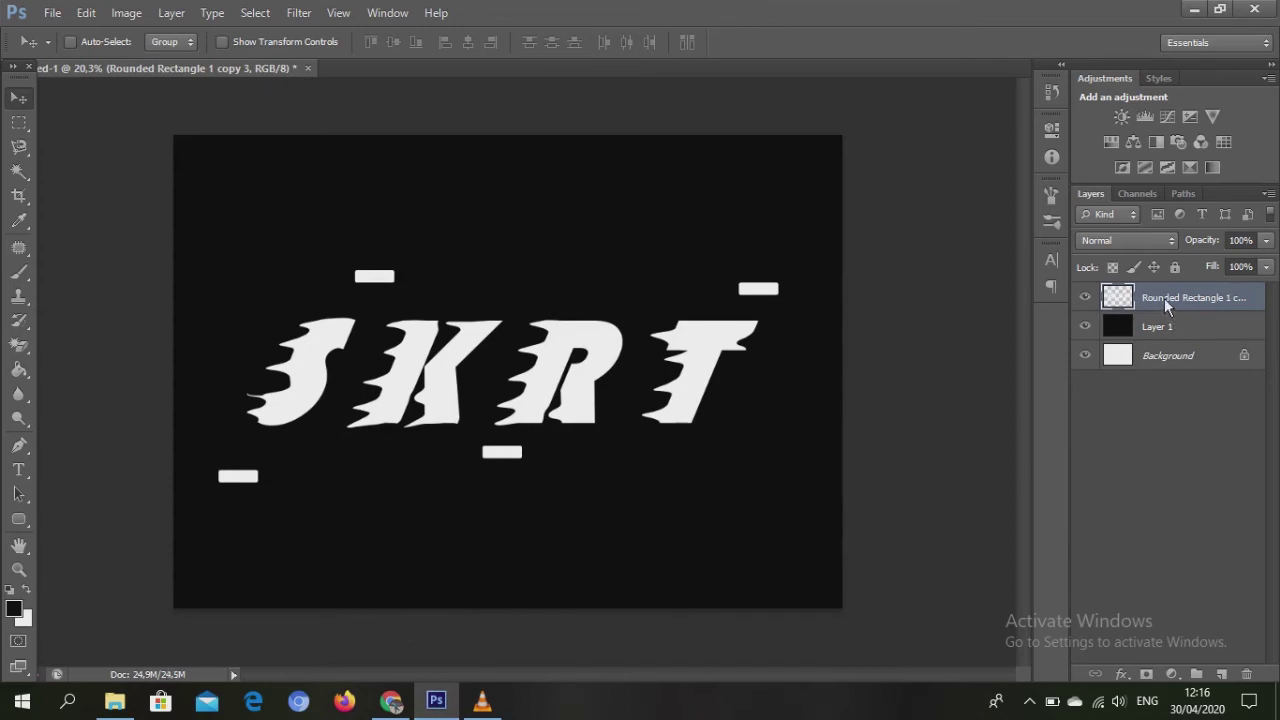
right_click(1164, 298)
left_click(1057, 50)
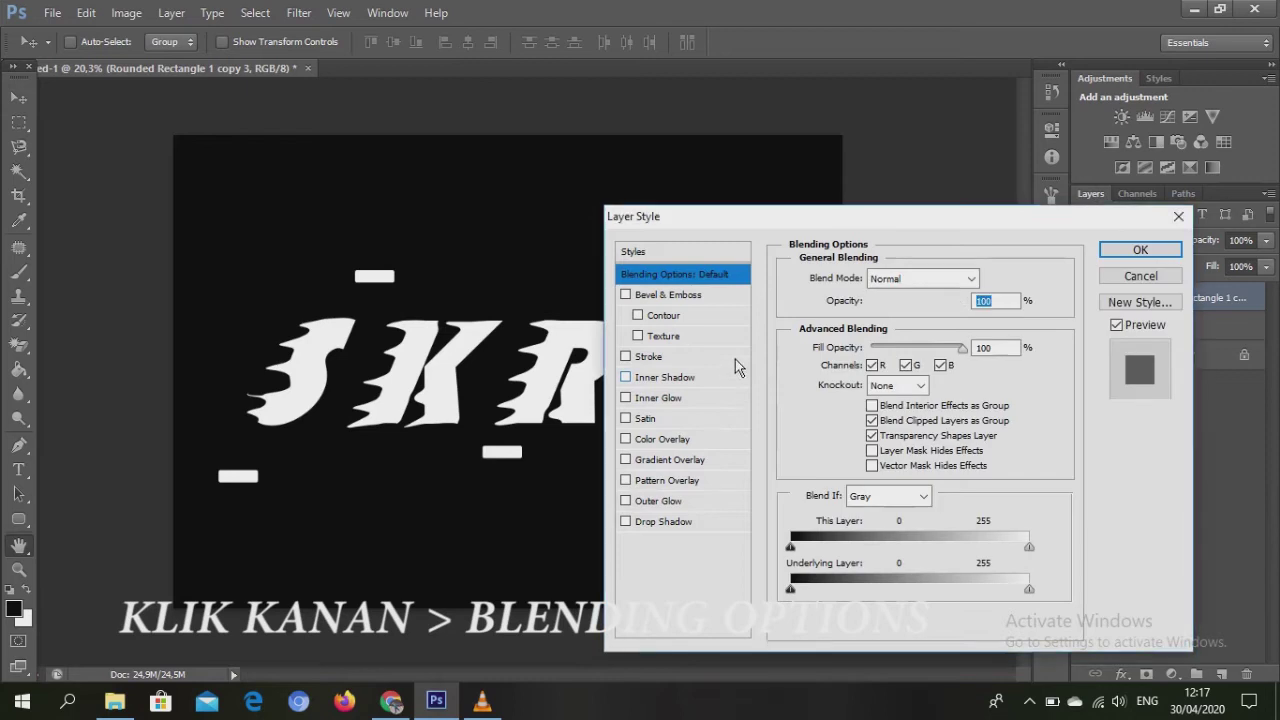
left_click(1140, 276)
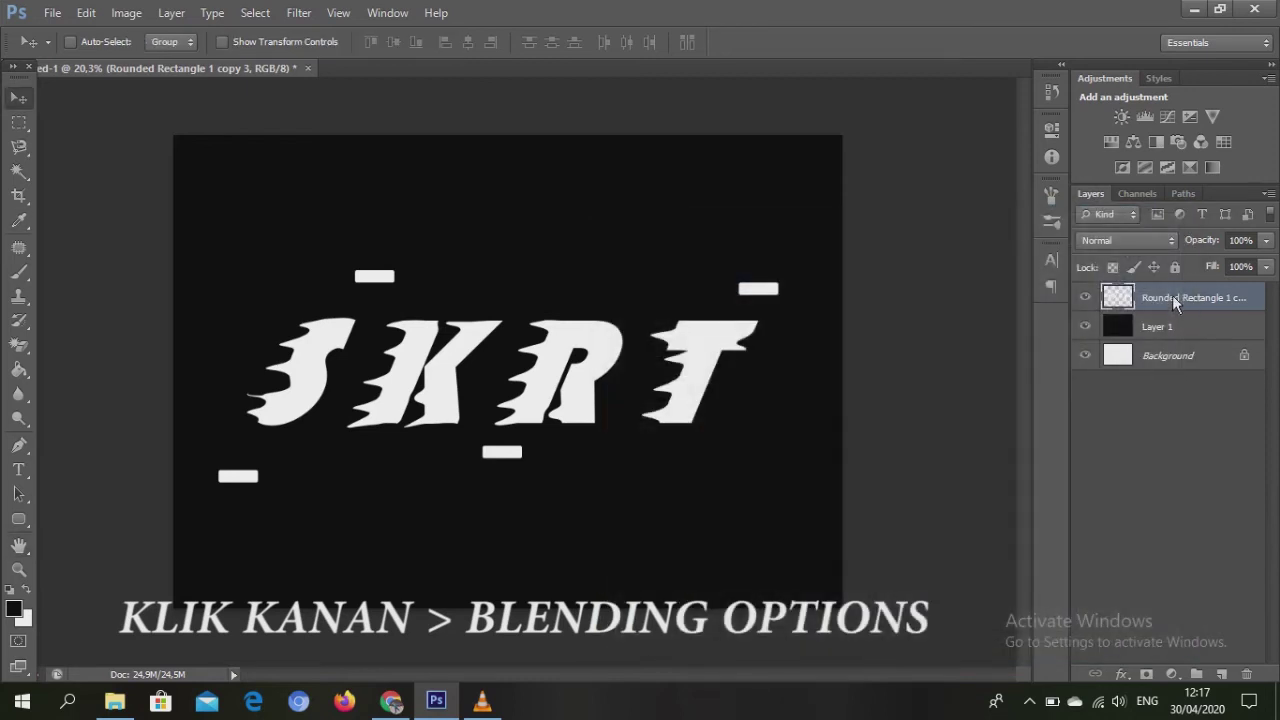
Step: Duplicate the merged layer
right_click(1172, 296)
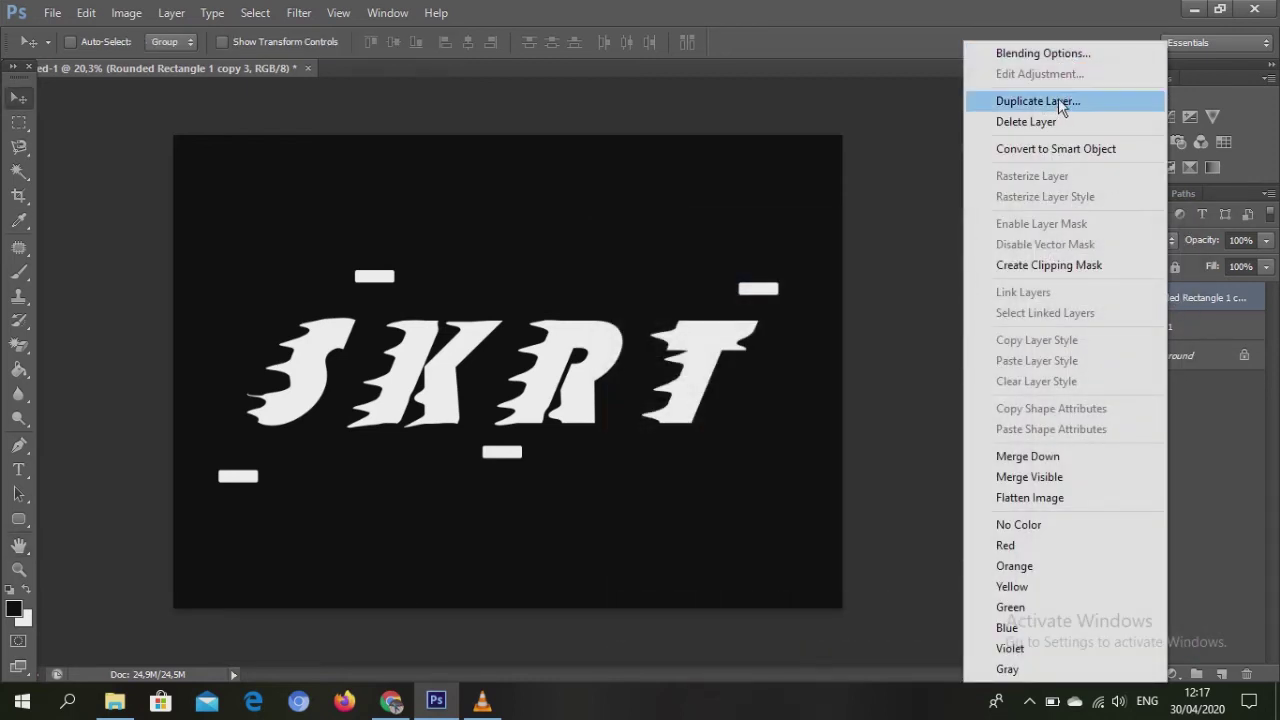
left_click(1060, 101)
left_click(798, 210)
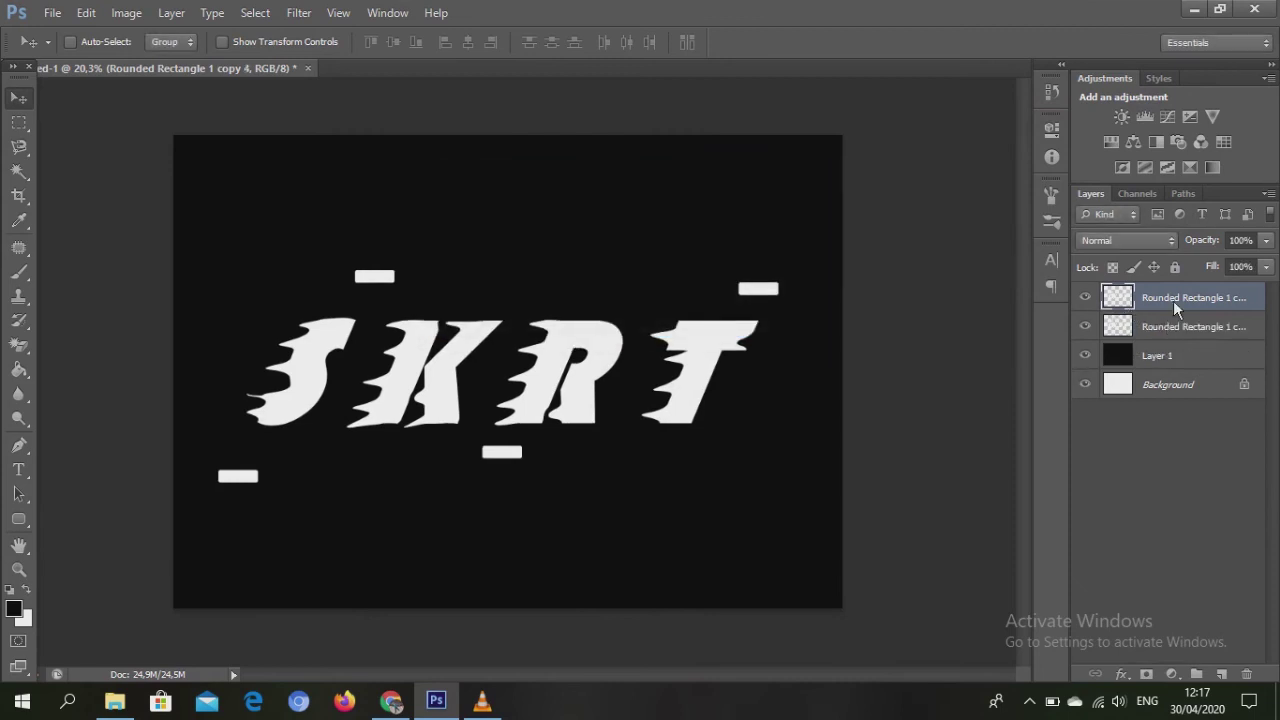
Step: Exclude the red channel from the duplicate's blending and nudge it left for cyan fringes
right_click(1173, 299)
left_click(1052, 52)
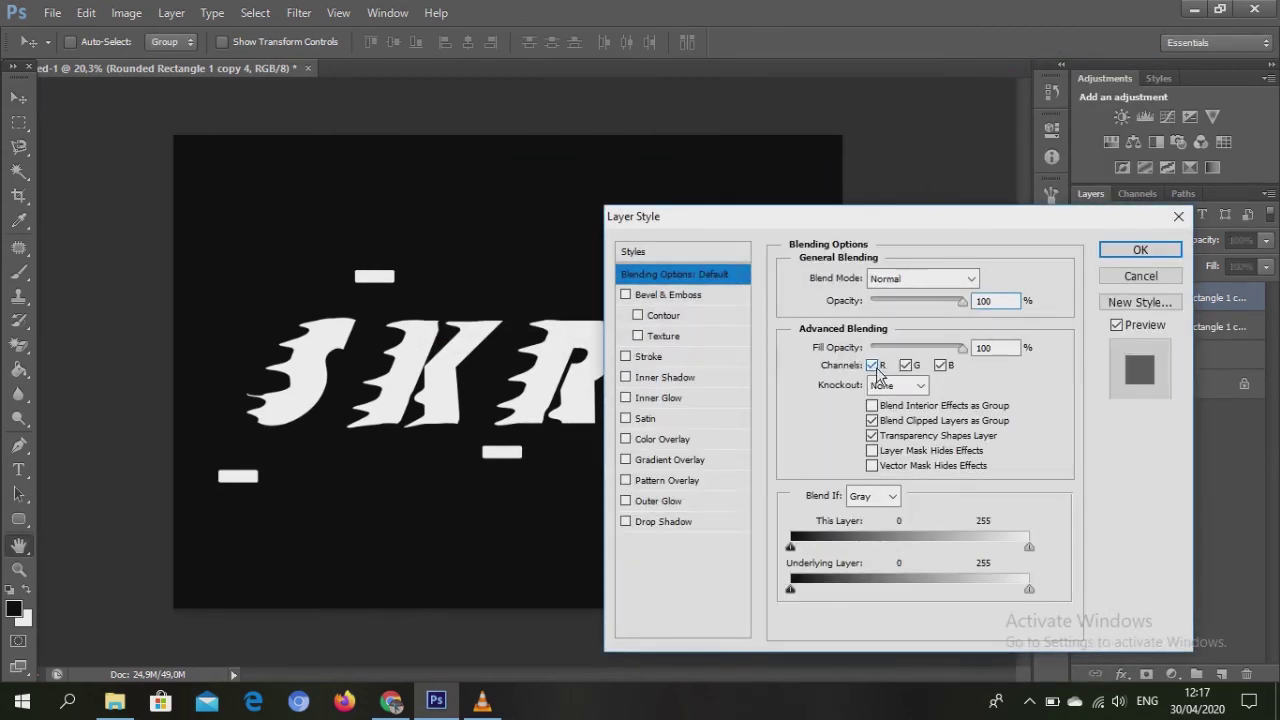
left_click(1138, 250)
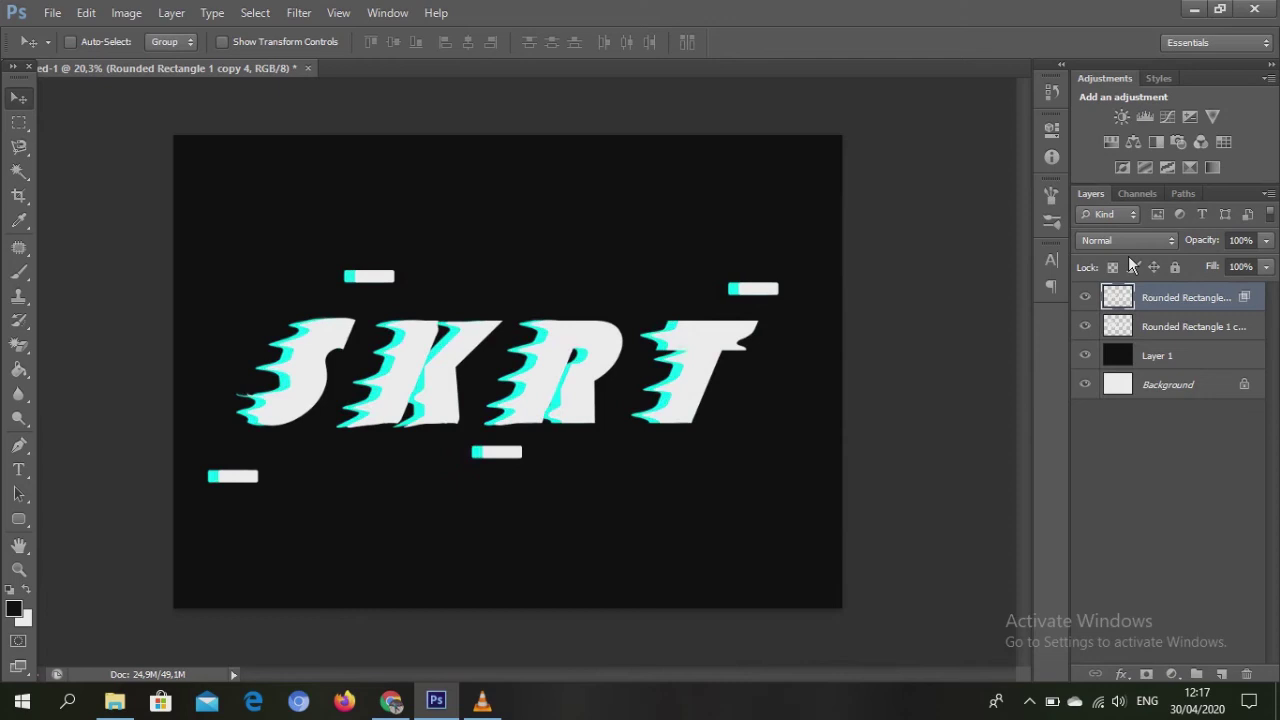
key("shift+Left")
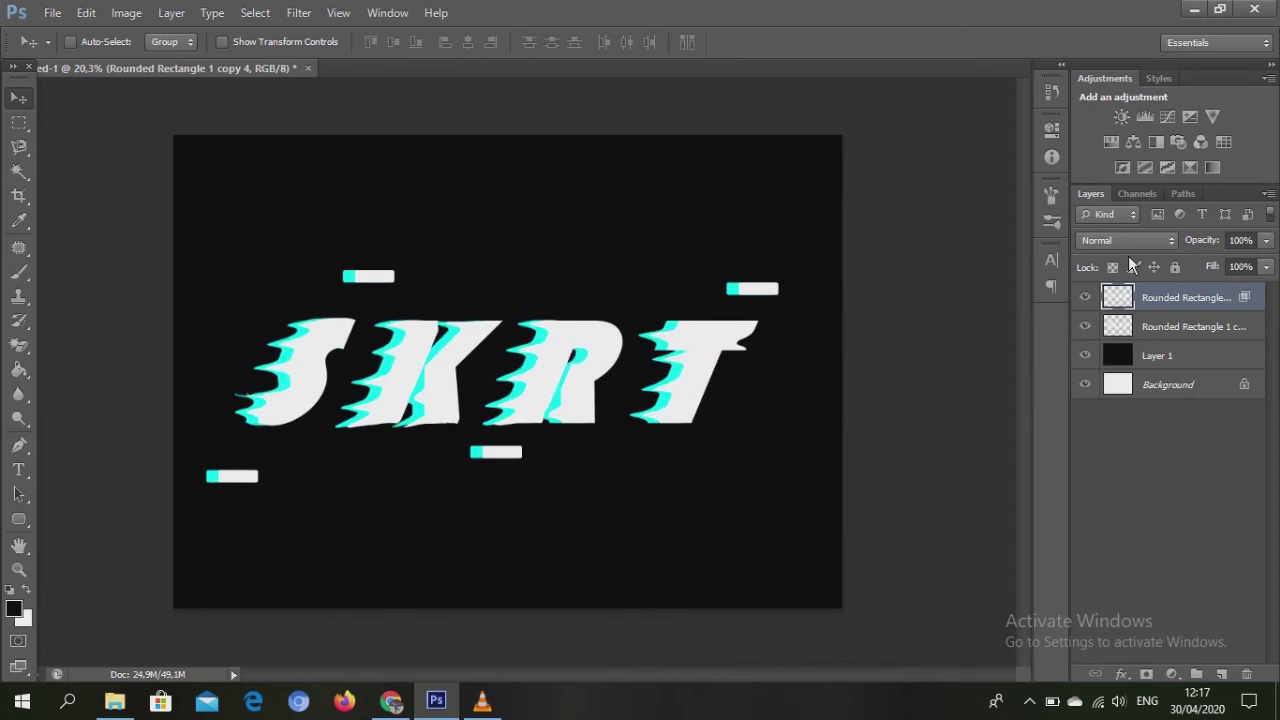
scroll(270, 470, "up", 1, "alt")
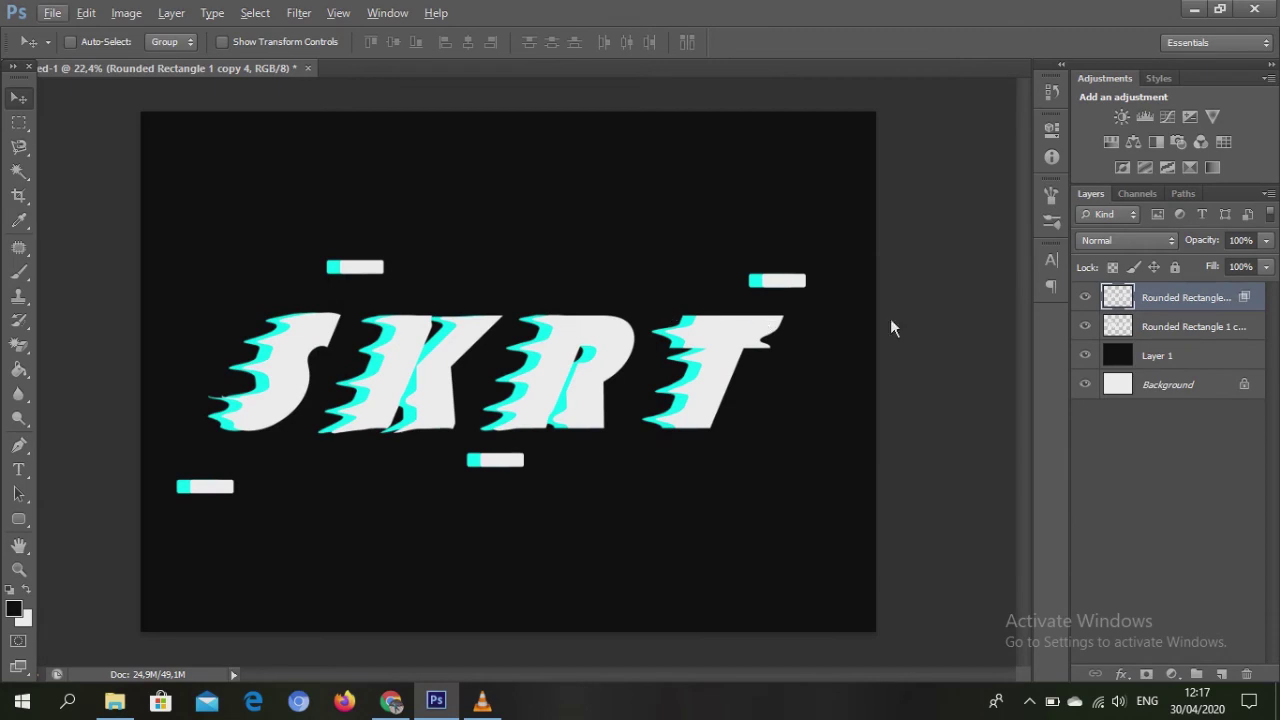
Step: Add a stroke effect to the lower merged layer's layer style
right_click(1180, 310)
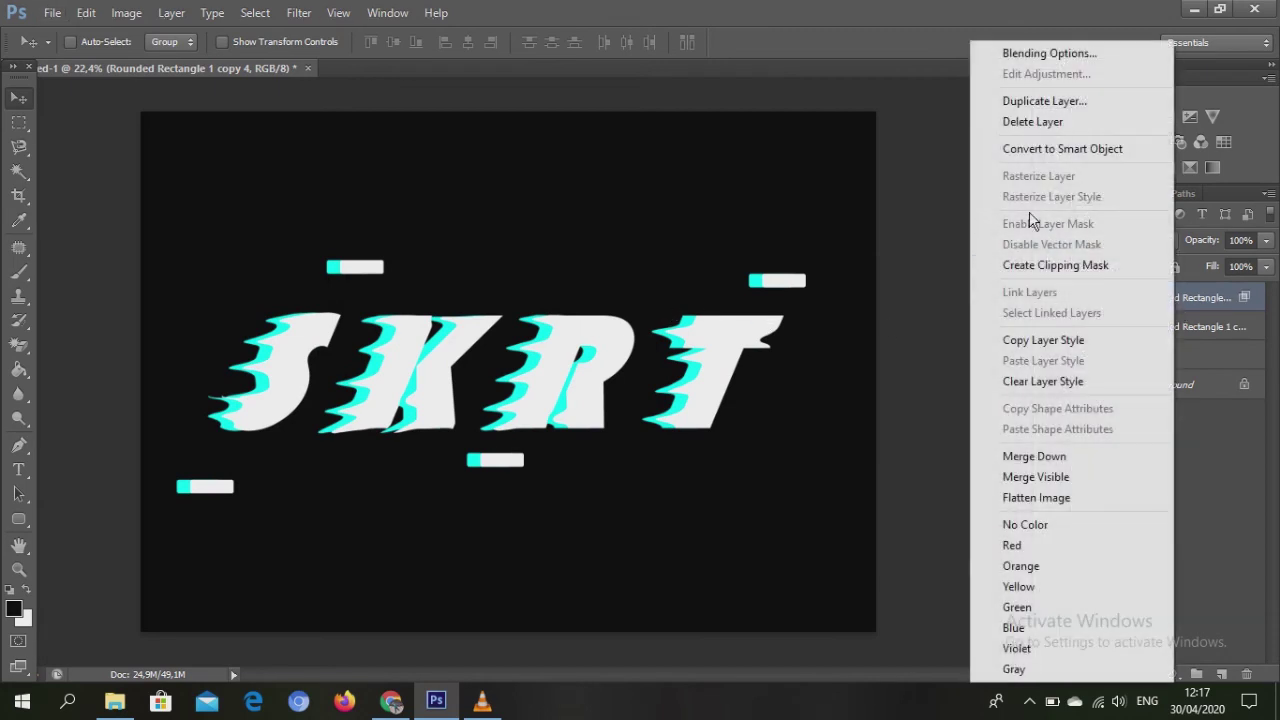
left_click(1204, 341)
right_click(1204, 333)
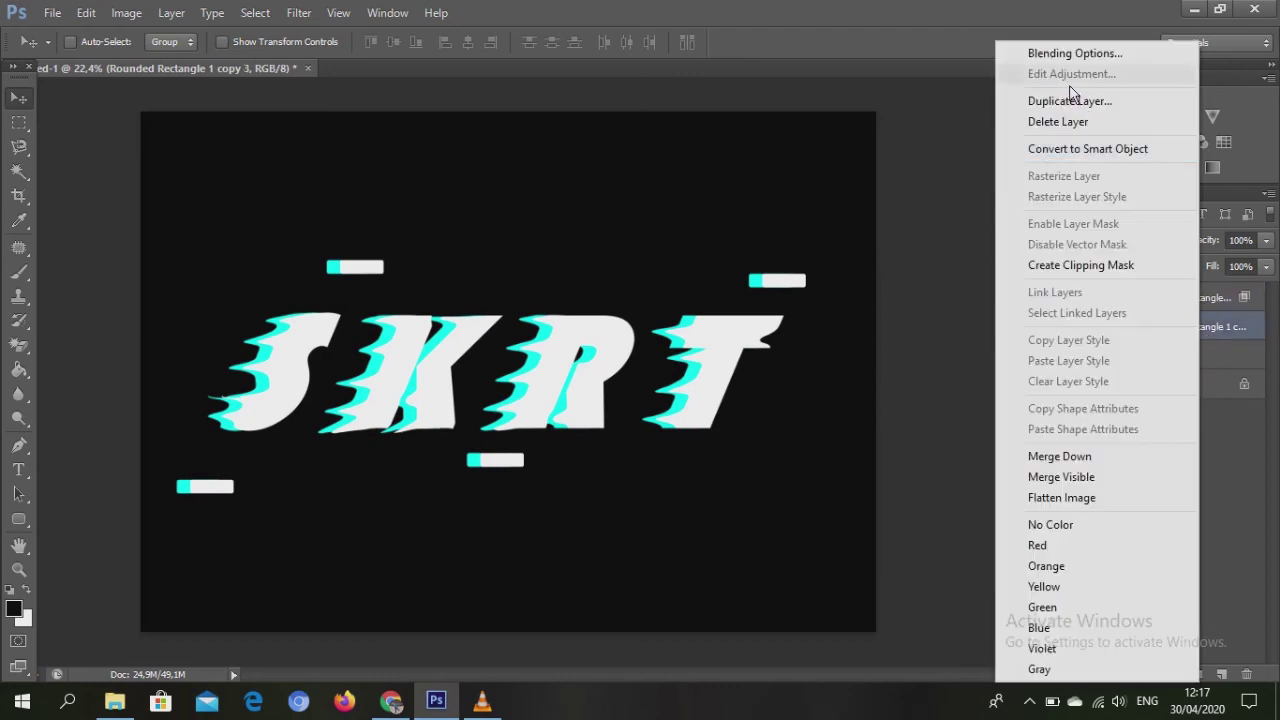
left_click(1072, 52)
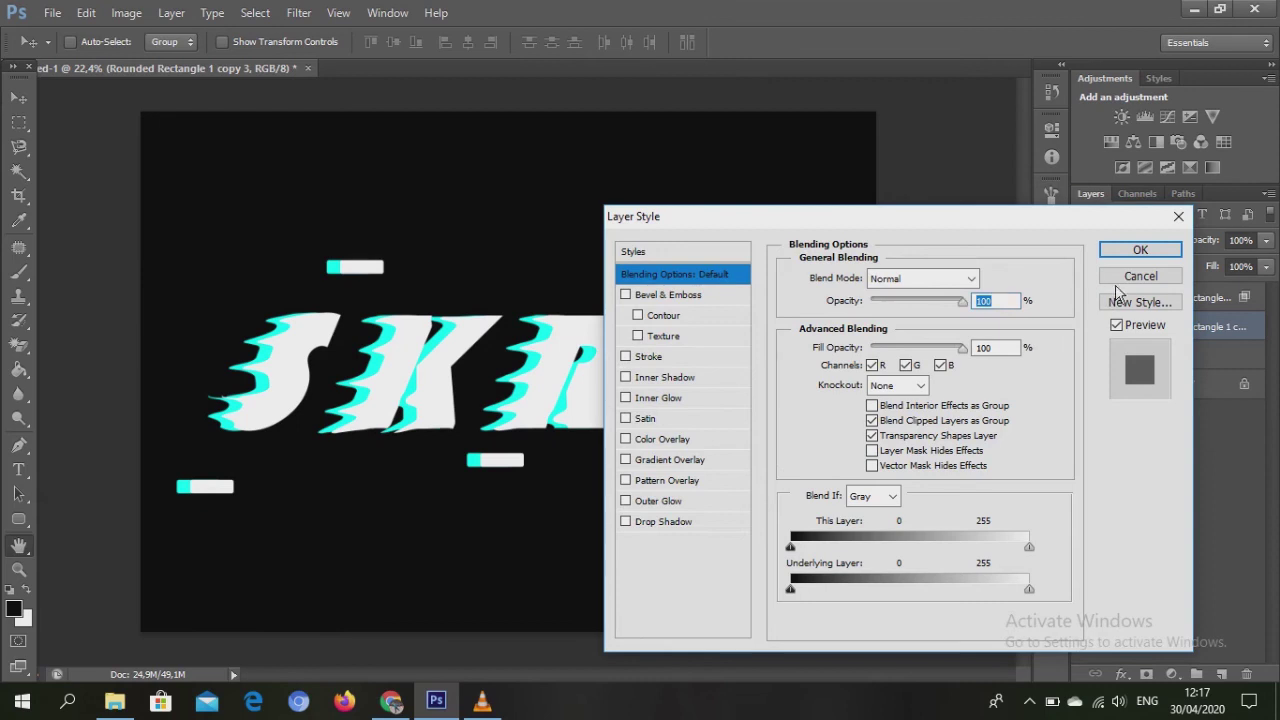
left_click(658, 358)
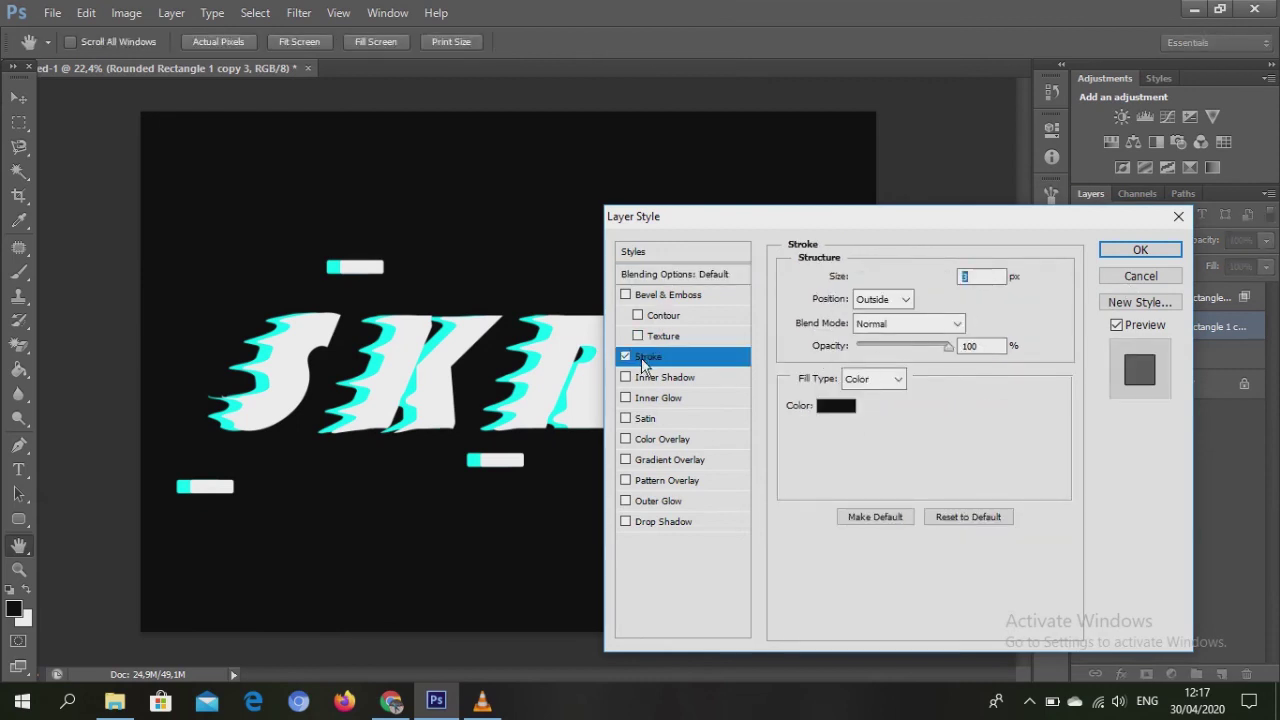
left_click(1140, 250)
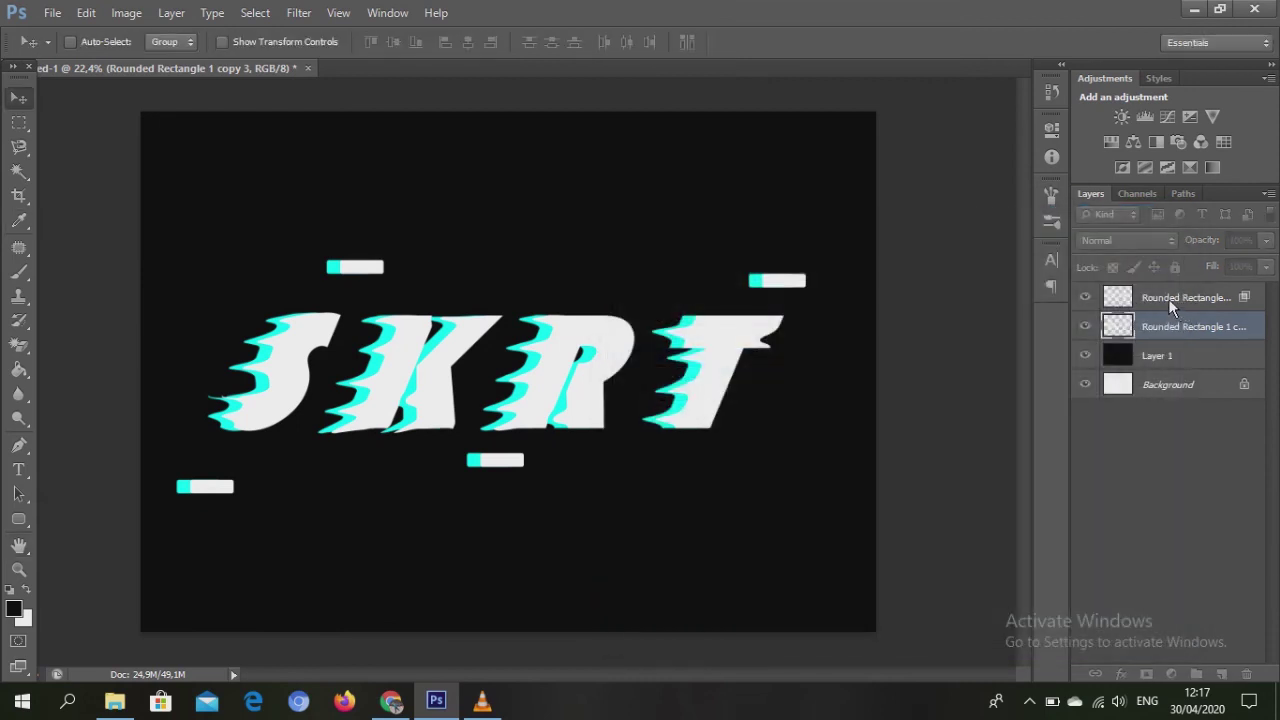
Step: Turn off the R channel in the top copy's blending options
right_click(1170, 300)
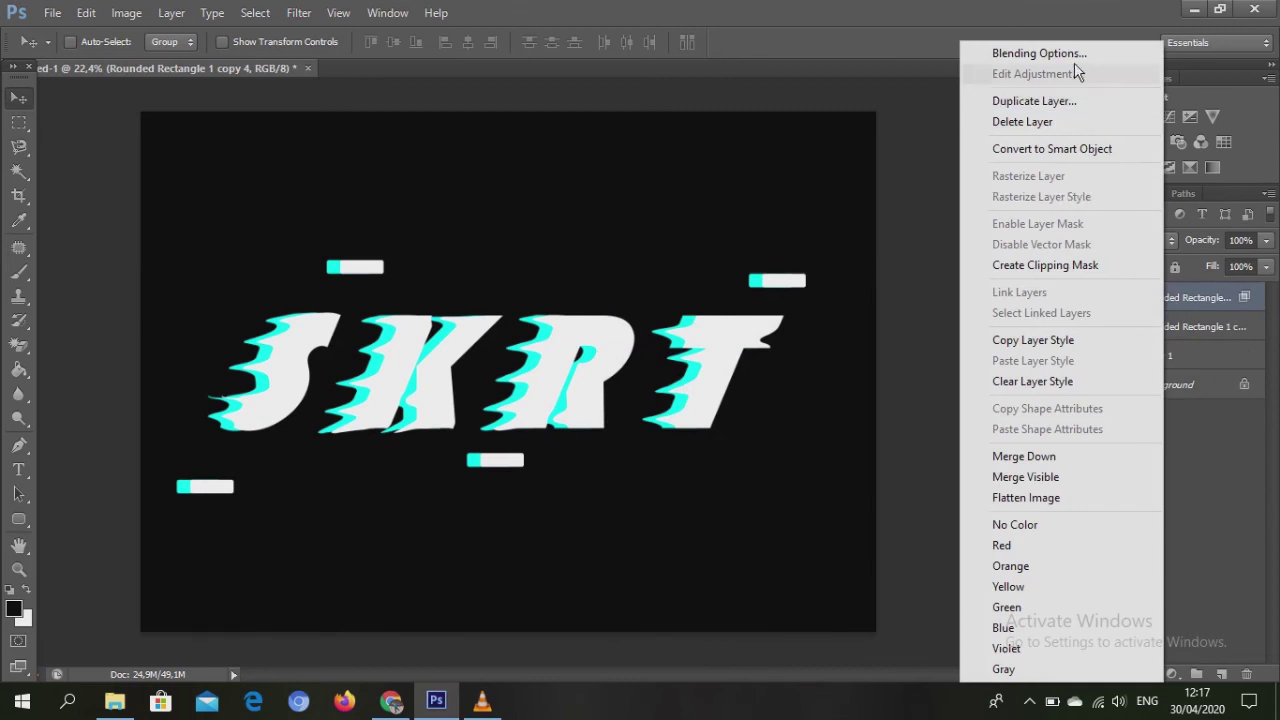
left_click(1056, 55)
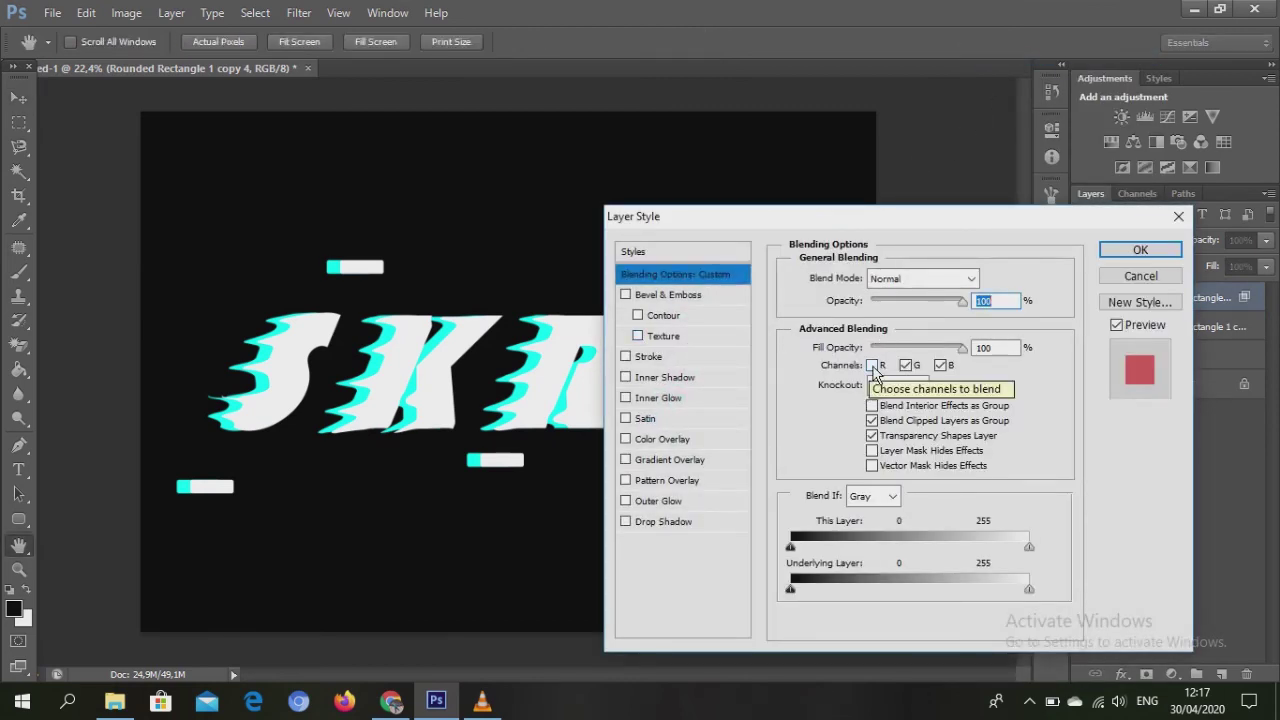
left_click(1115, 250)
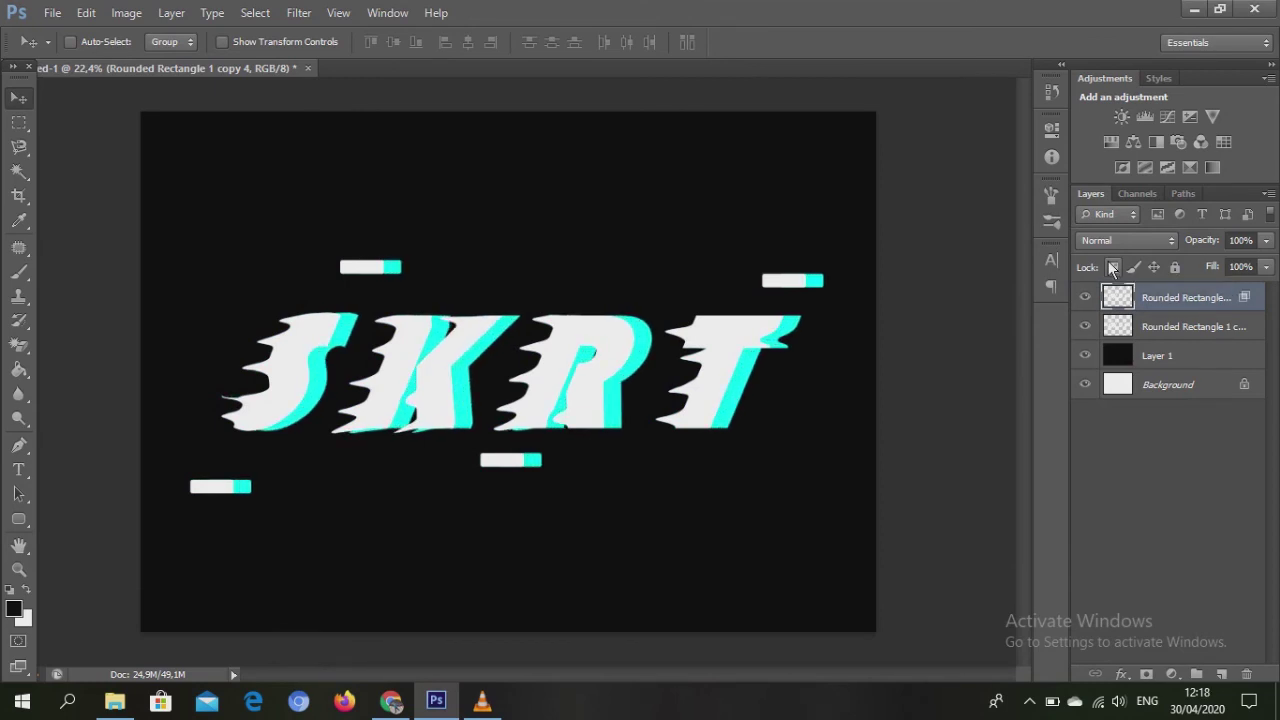
Step: Exclude the green channel from the second copy's blending so it turns magenta
left_click(1205, 328)
right_click(1202, 322)
left_click(1060, 46)
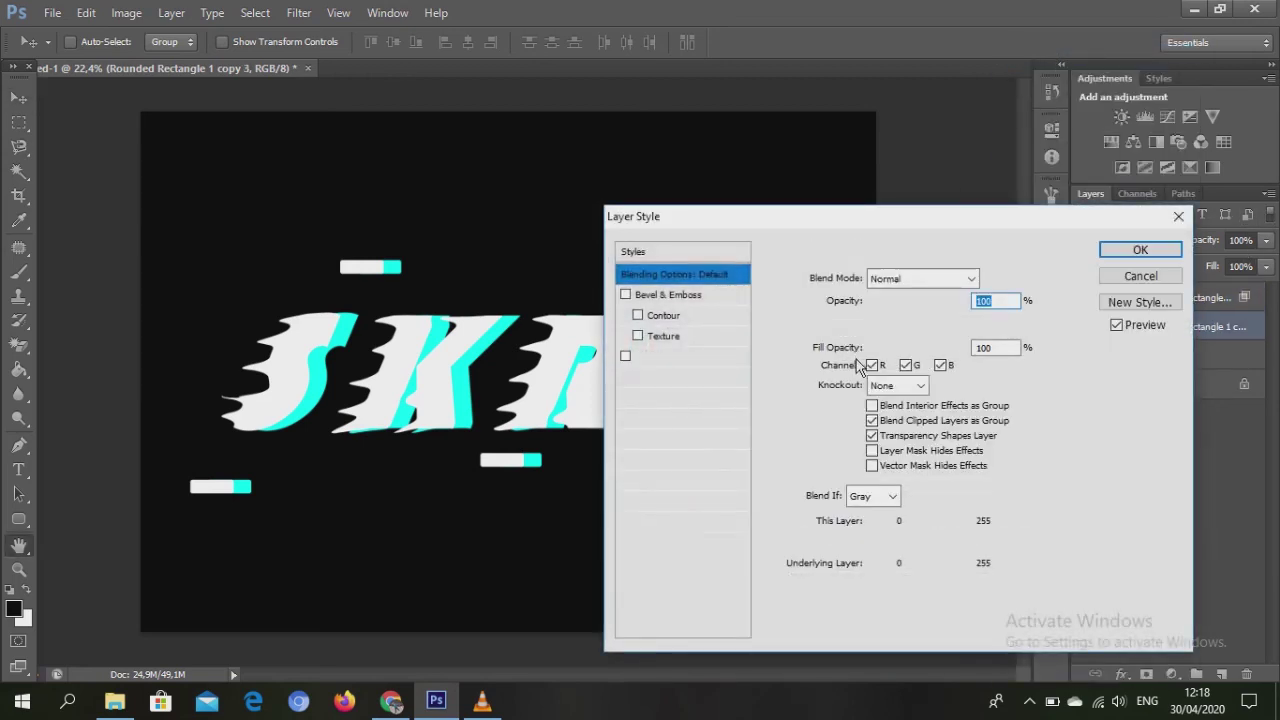
left_click(872, 366)
left_click(872, 366)
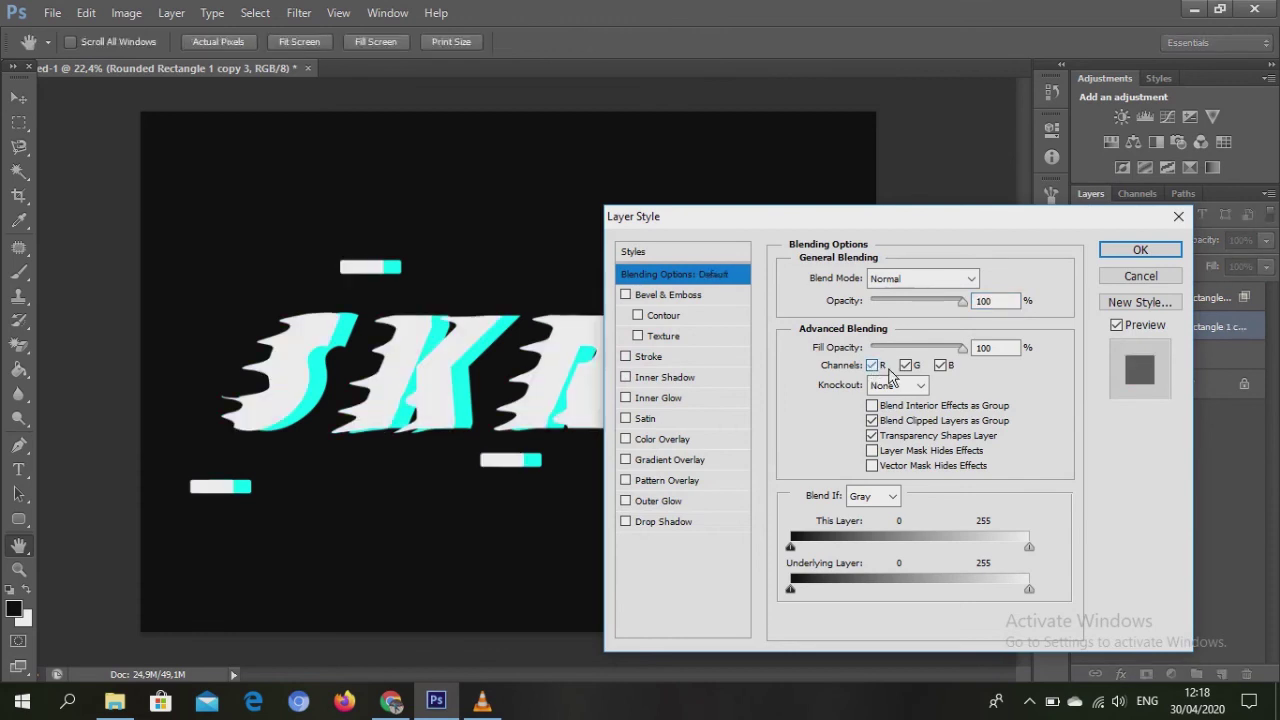
left_click(906, 365)
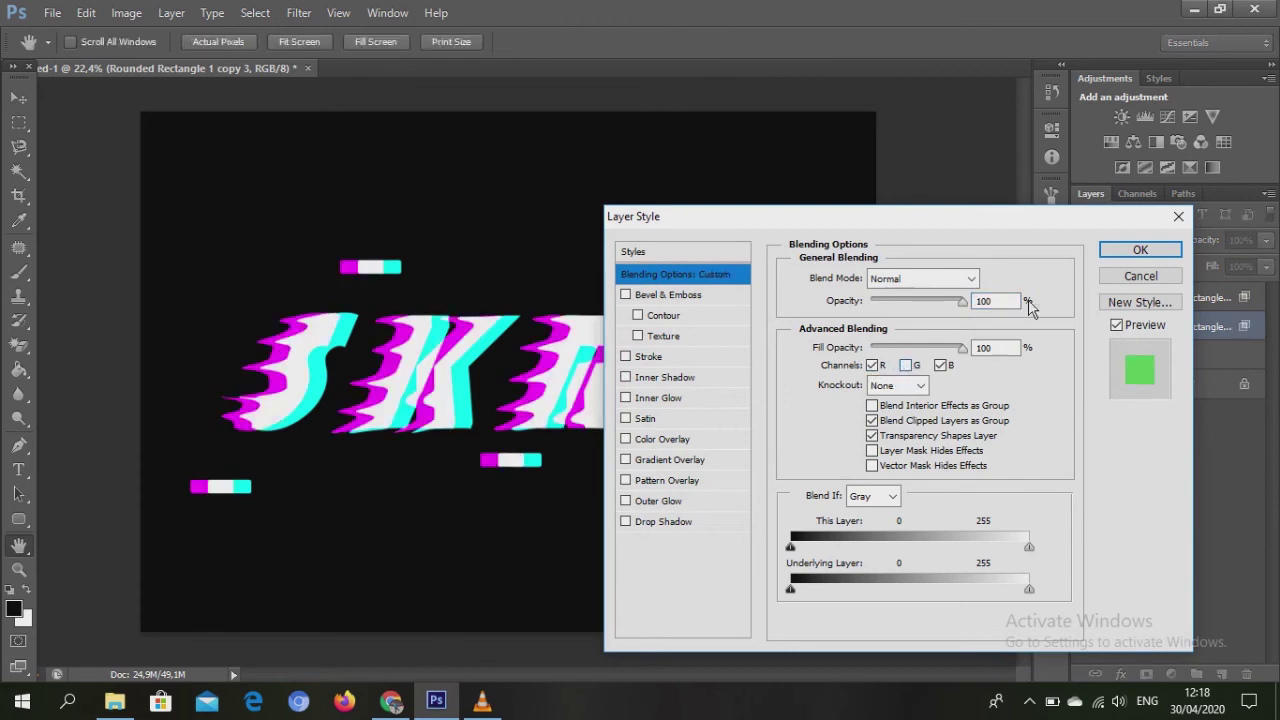
left_click(1132, 256)
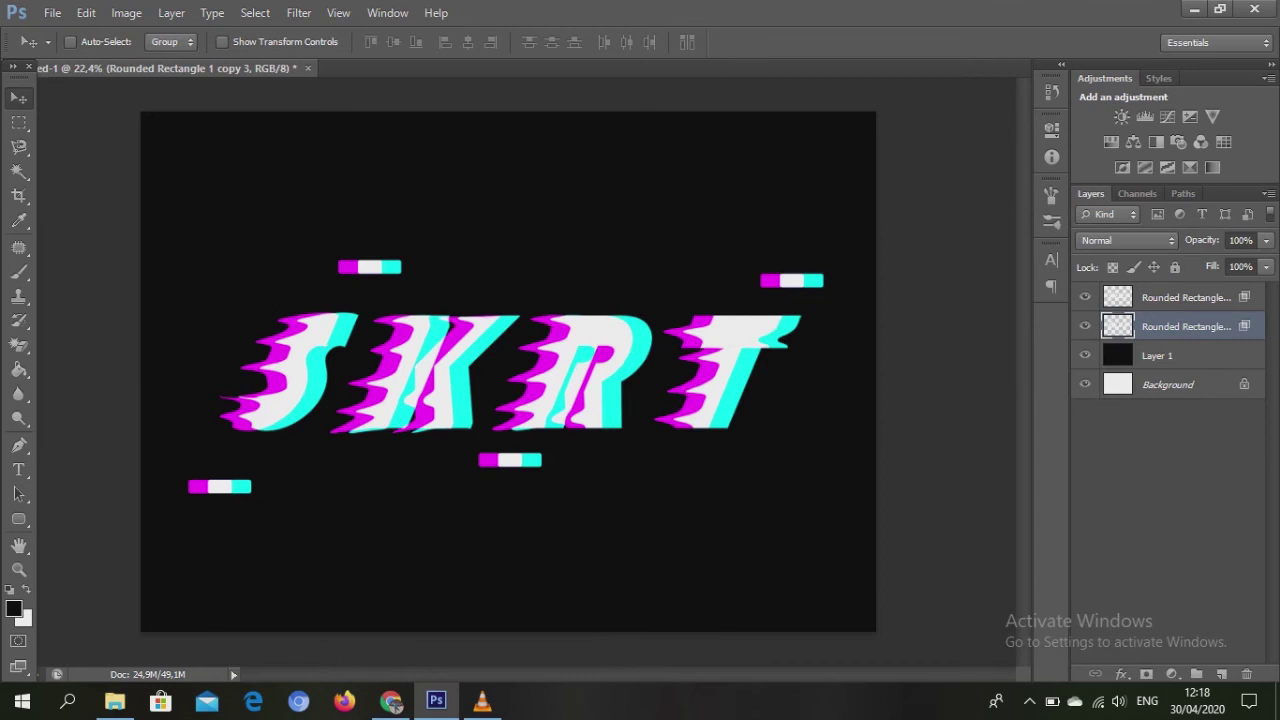
Step: Shift the magenta copy left and right in 10-pixel steps to find its offset
key("shift+Left")
key("shift+Left")
key("shift+Left")
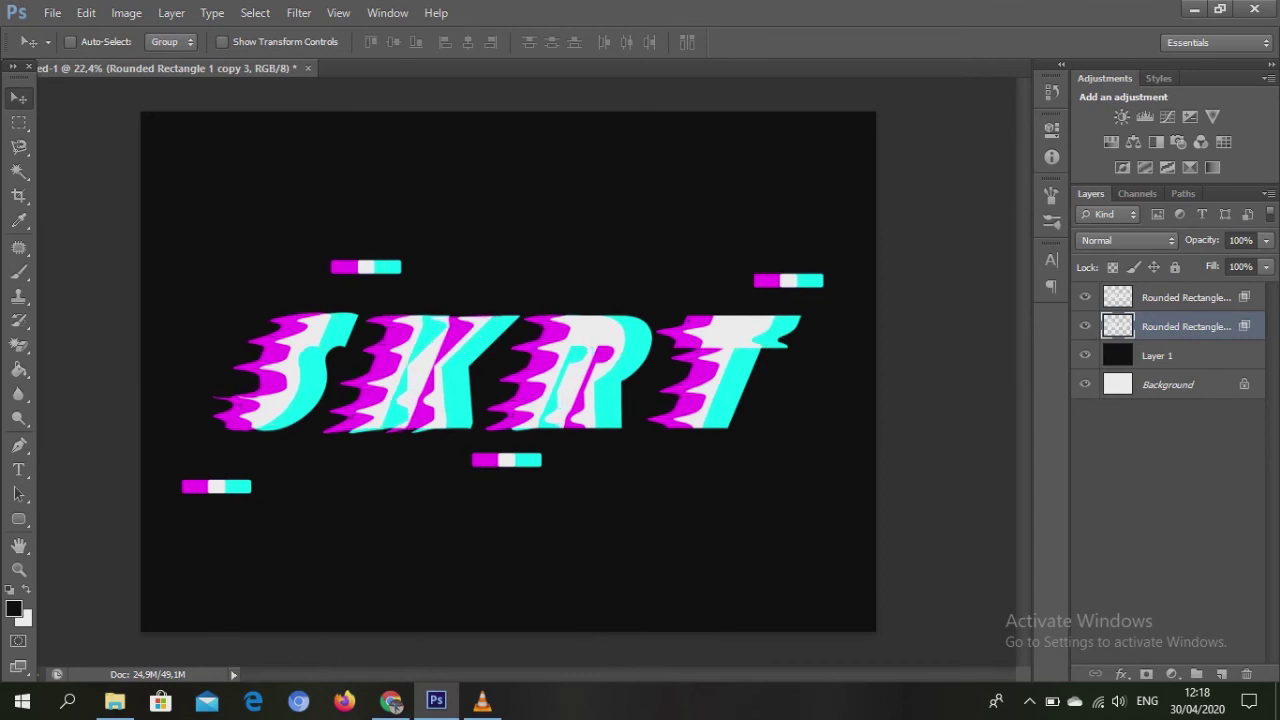
key("shift+Right")
key("shift+Right")
key("shift+Right")
key("shift+Right")
key("shift+Right")
key("shift+Right")
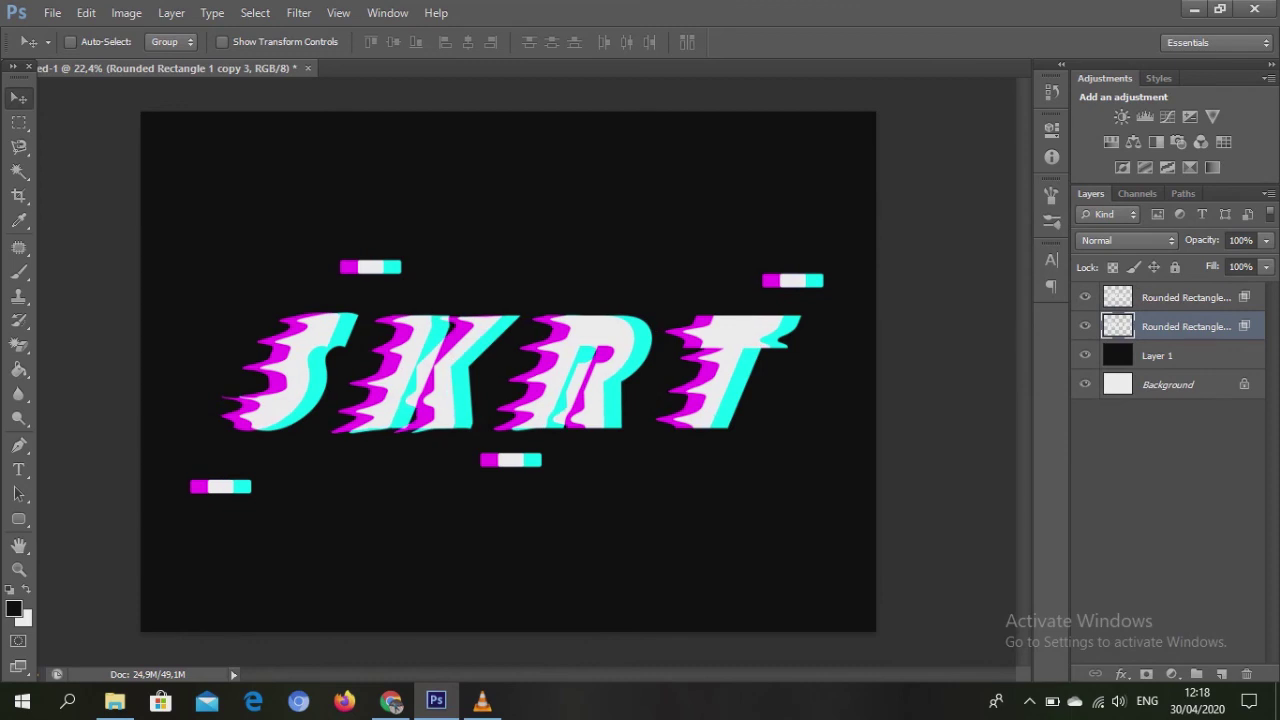
key("shift+Right")
key("shift+Right")
key("shift+Right")
key("shift+Right")
key("shift+Left")
key("shift+Left")
key("shift+Left")
key("shift+Left")
key("shift+Left")
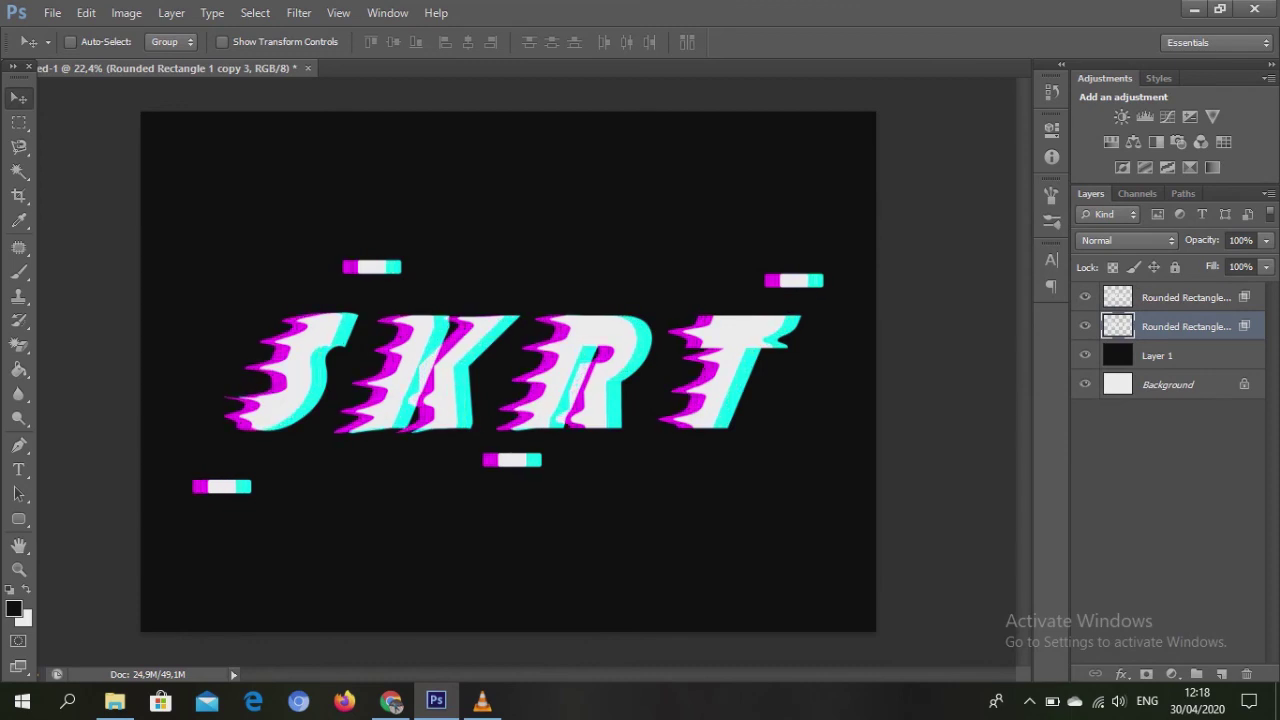
key("shift+Left")
key("shift+Left")
key("shift+Left")
key("shift+Left")
key("shift+Left")
key("shift+Left")
key("shift+Left")
key("shift+Left")
key("shift+Left")
key("shift+Left")
key("shift+Left")
key("shift+Left")
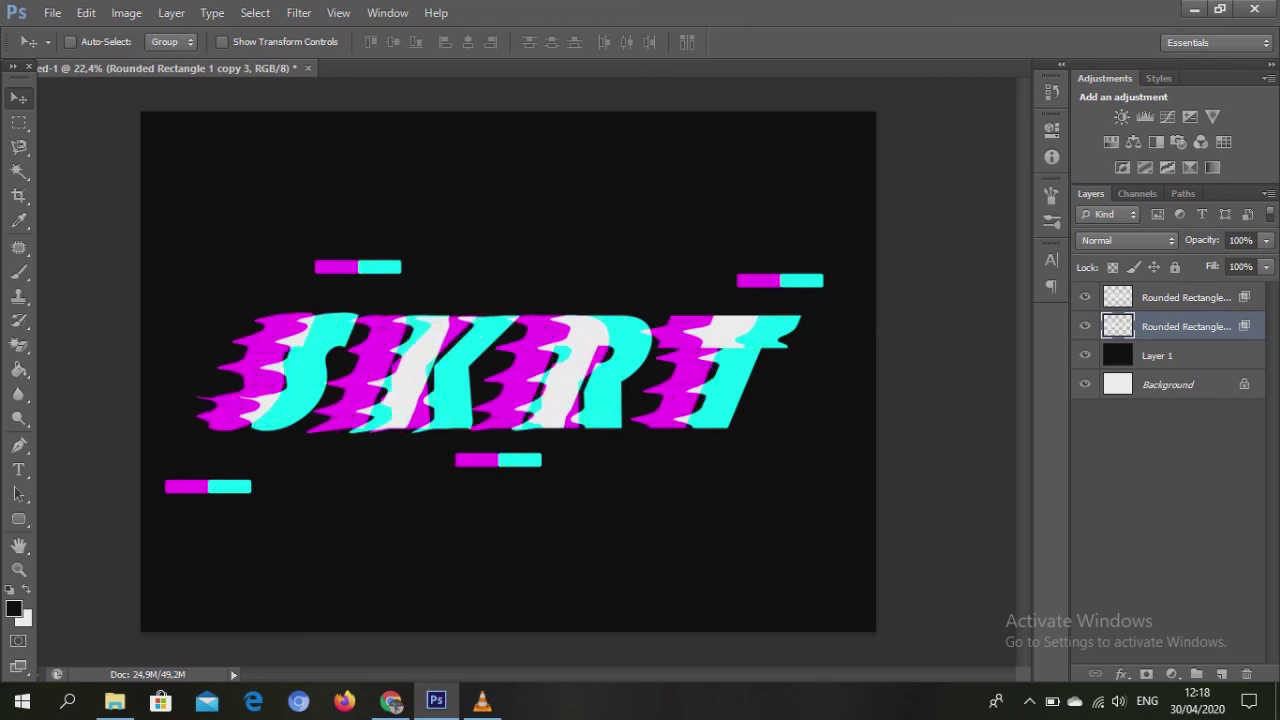
key("shift+Right")
key("shift+Right")
key("shift+Right")
key("shift+Right")
key("shift+Right")
key("shift+Right")
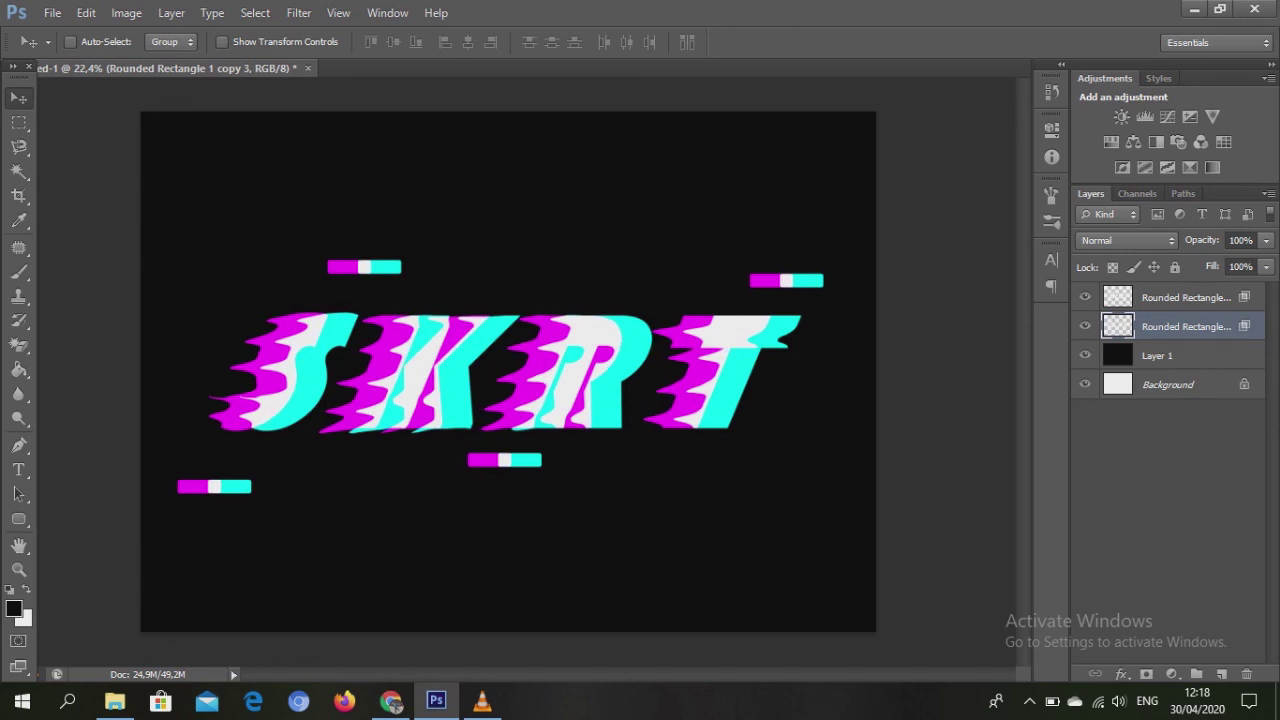
key("shift+Right")
key("shift+Right")
key("shift+Right")
key("shift+Right")
key("shift+Right")
key("shift+Right")
key("shift+Right")
key("shift+Right")
key("shift+Right")
key("shift+Right")
key("shift+Right")
key("shift+Right")
key("shift+Right")
key("shift+Right")
key("shift+Right")
key("shift+Left")
key("shift+Left")
key("shift+Left")
key("shift+Left")
key("shift+Left")
key("shift+Left")
key("shift+Right")
key("shift+Right")
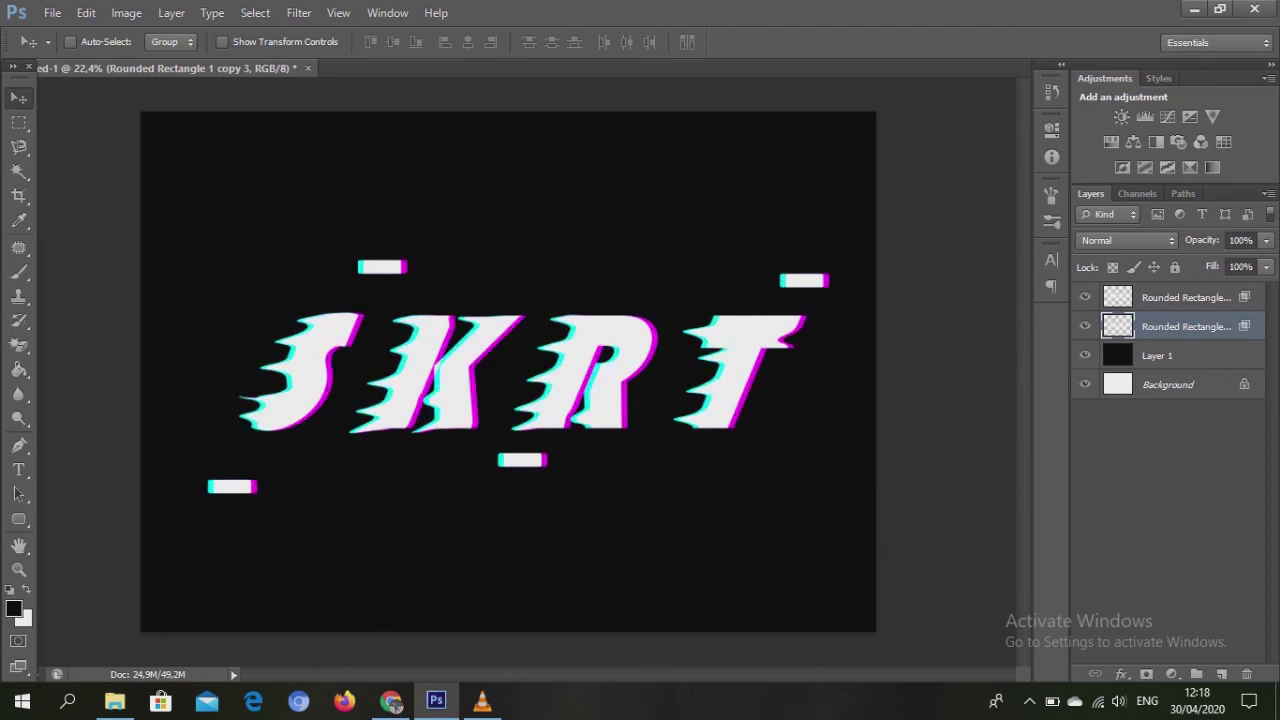
Step: Zoom in to inspect the fringes and nudge the magenta copy one pixel left
scroll(405, 393, "up", 2)
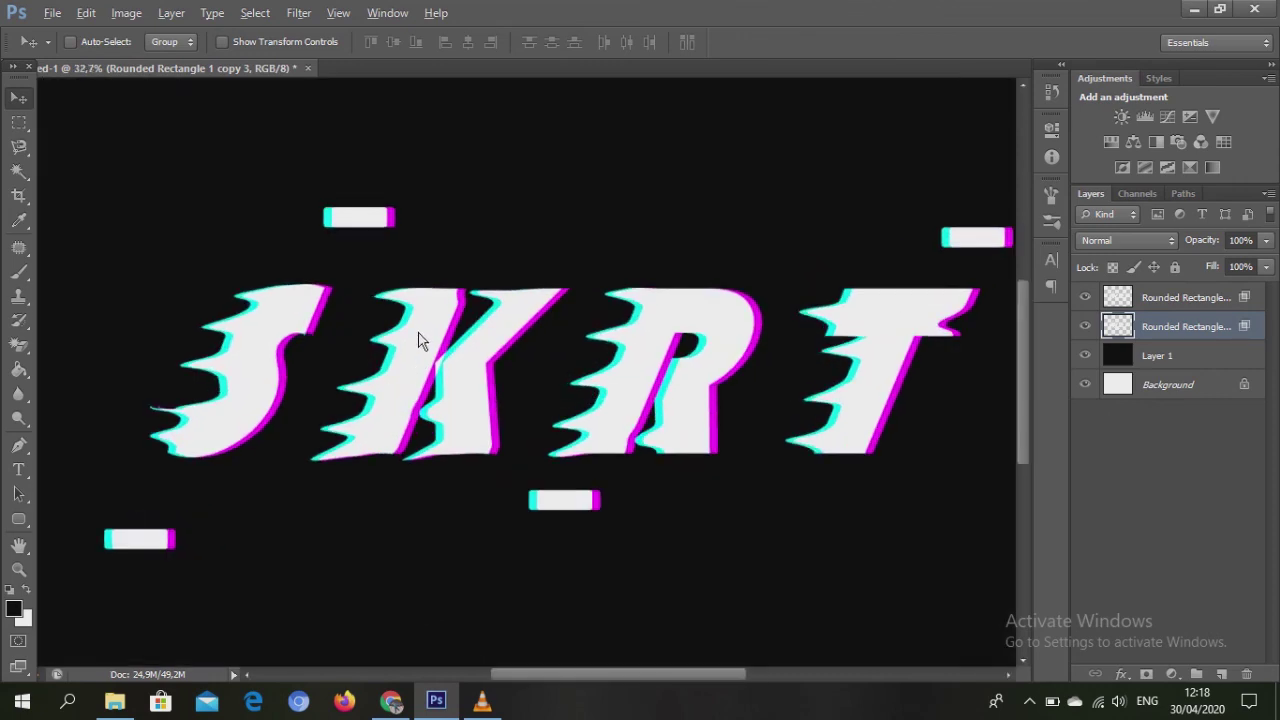
scroll(420, 338, "up", 1)
scroll(423, 334, "up", 2)
scroll(537, 351, "up", 2)
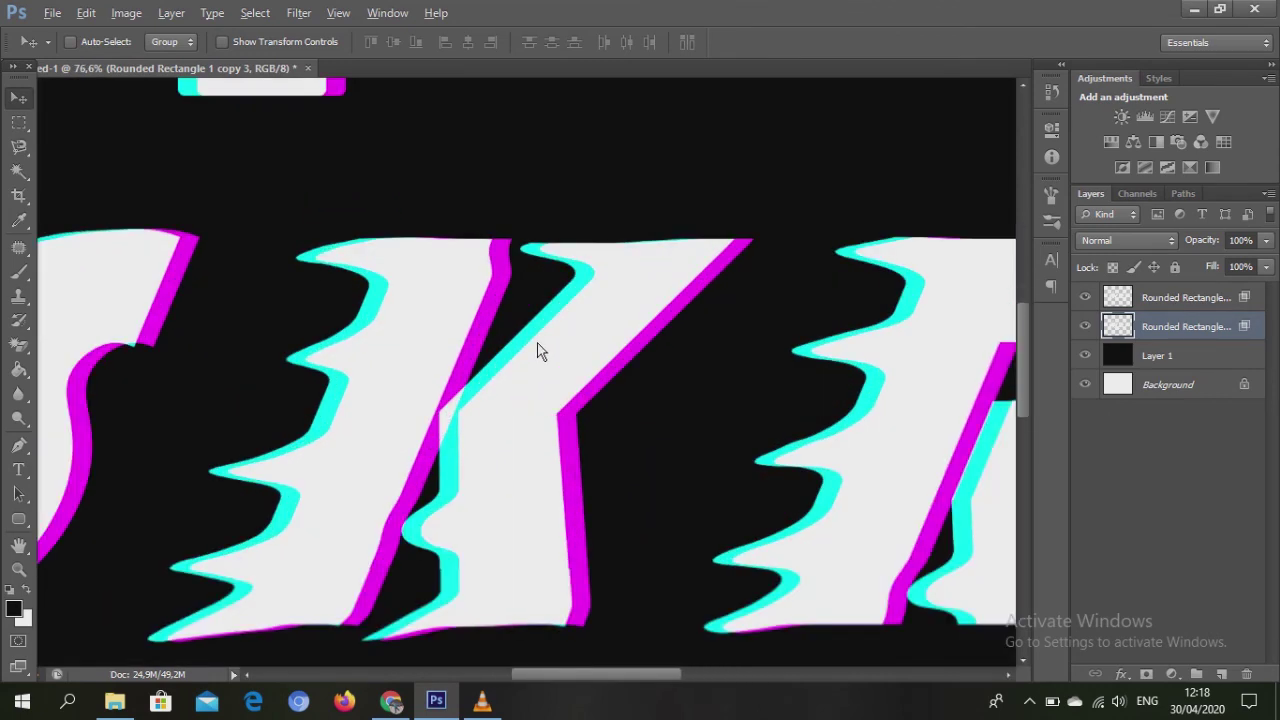
scroll(537, 351, "down", 1)
scroll(537, 351, "down", 3)
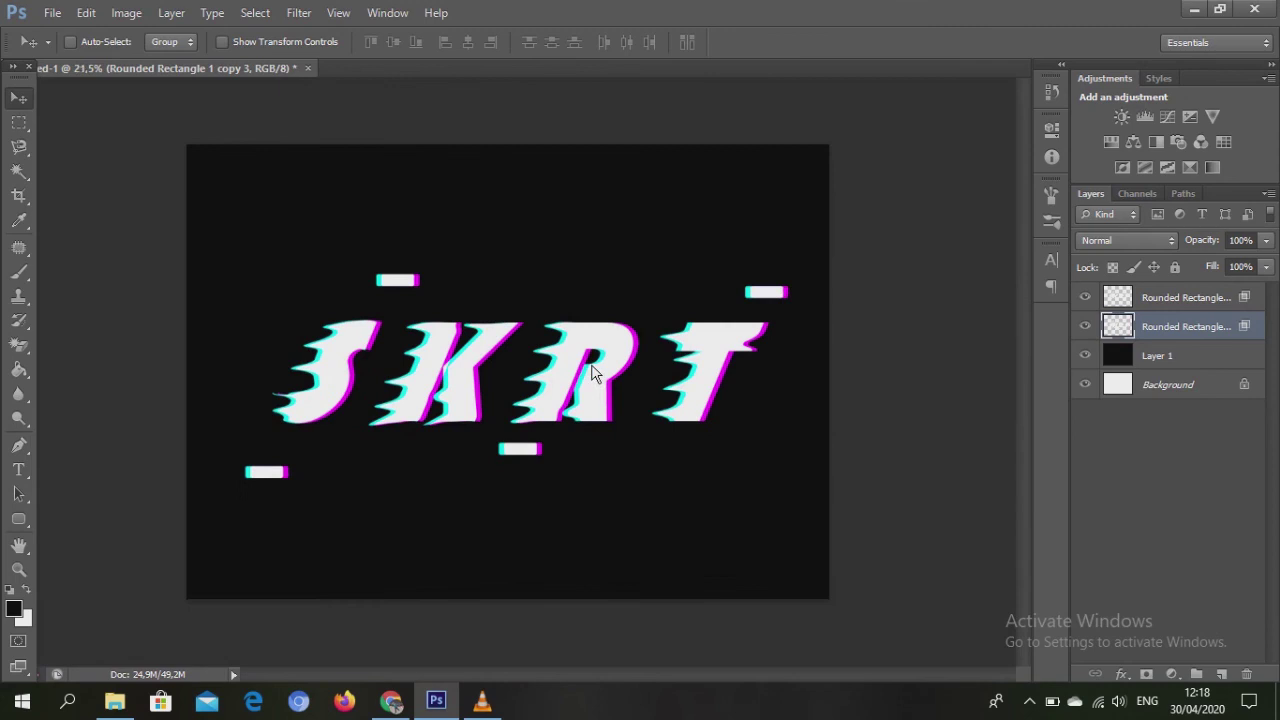
scroll(591, 372, "up", 1)
key("Left")
key("Left")
key("Left")
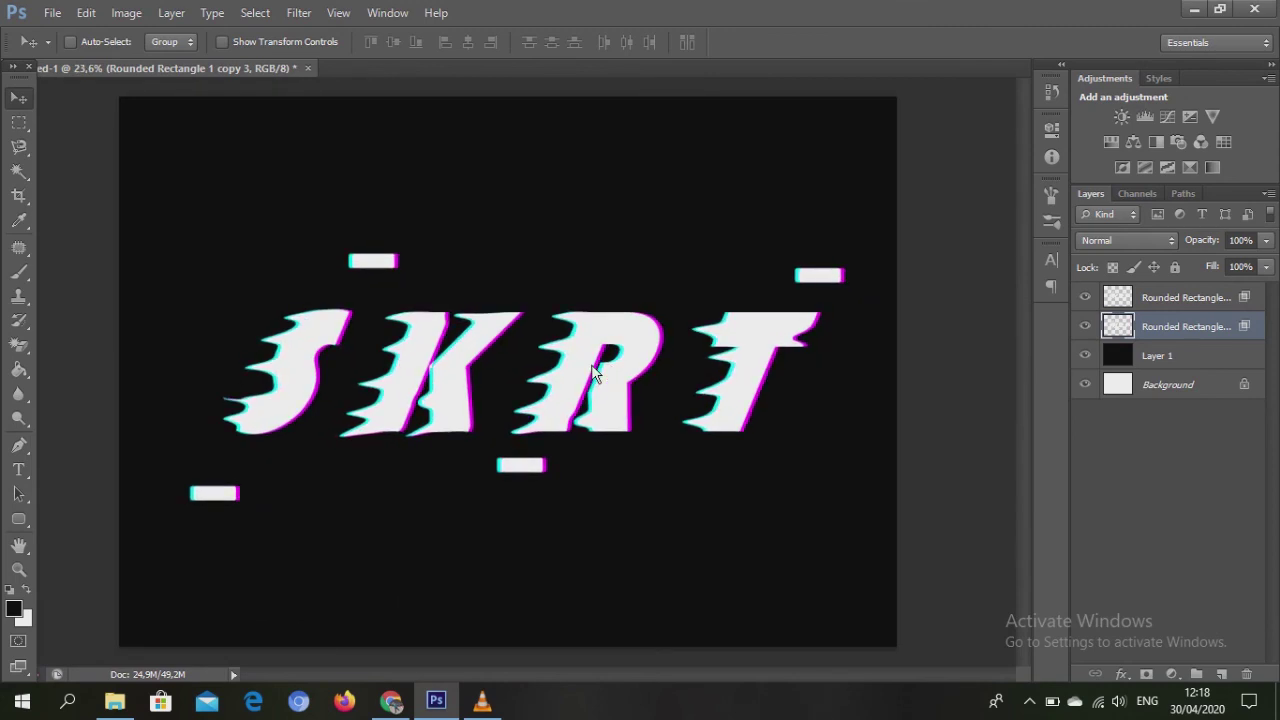
Step: Fine-tune the top cyan copy one pixel at a time until fringes are narrow
left_click(1237, 298)
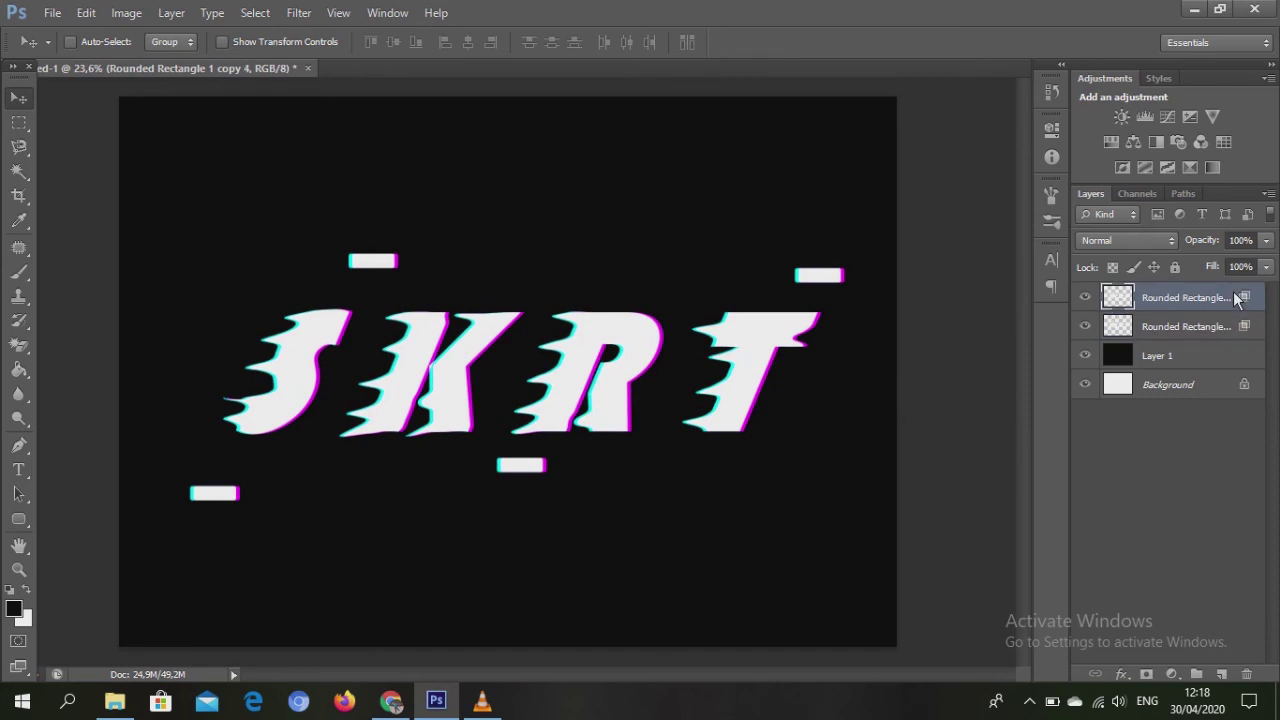
key("Right")
key("Right")
key("Right")
key("Left")
key("Left")
key("Left")
key("Left")
key("Left")
key("Left")
key("Left")
key("Left")
key("Left")
key("Right")
key("Right")
key("Right")
key("Right")
key("Right")
key("Right")
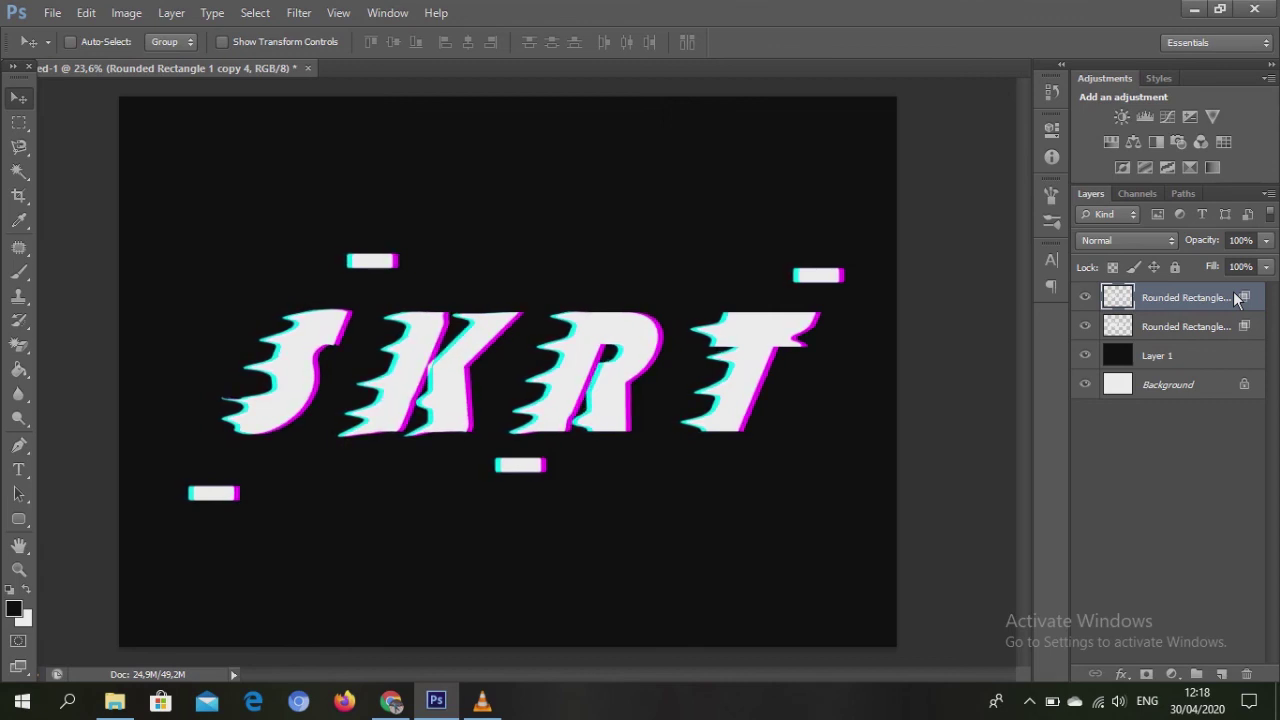
key("Left")
scroll(508, 548, "down", 1)
scroll(534, 490, "down", 1)
scroll(534, 484, "up", 1)
scroll(534, 484, "down", 1)
scroll(534, 495, "up", 1)
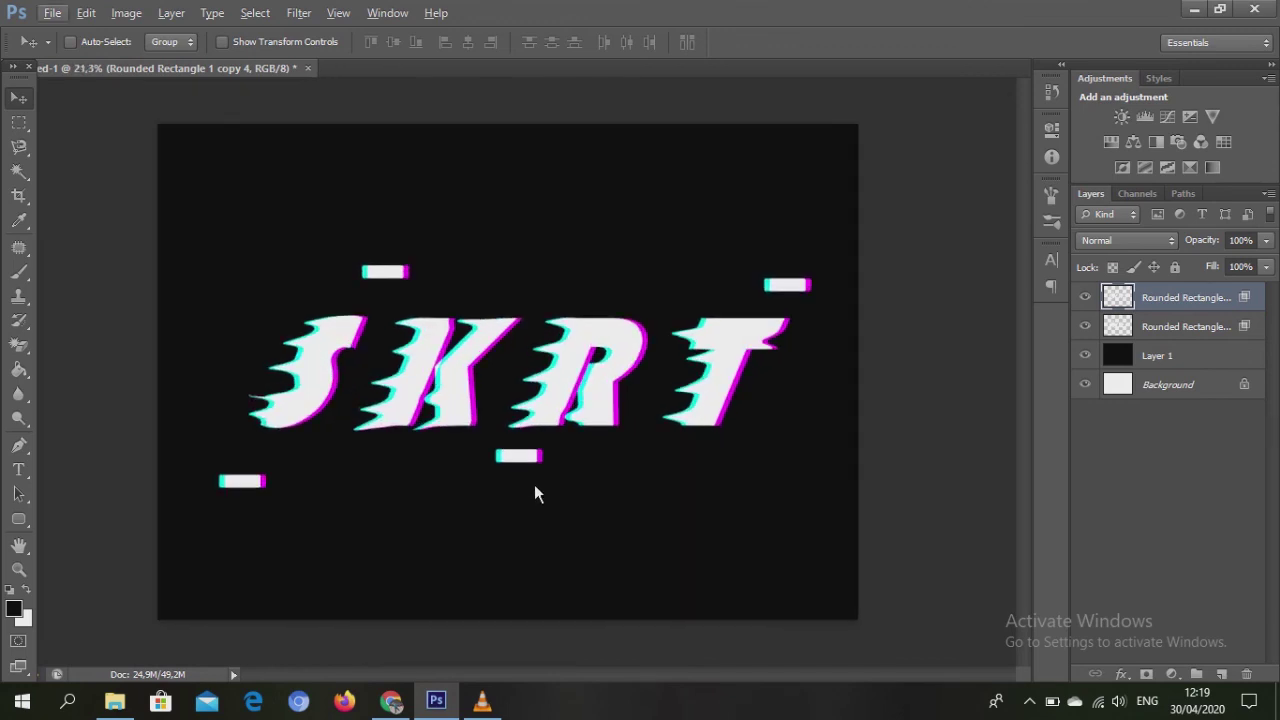
scroll(534, 500, "down", 1)
scroll(534, 500, "up", 1)
scroll(534, 500, "down", 2)
scroll(534, 492, "up", 1)
scroll(534, 492, "down", 1)
scroll(534, 492, "up", 1)
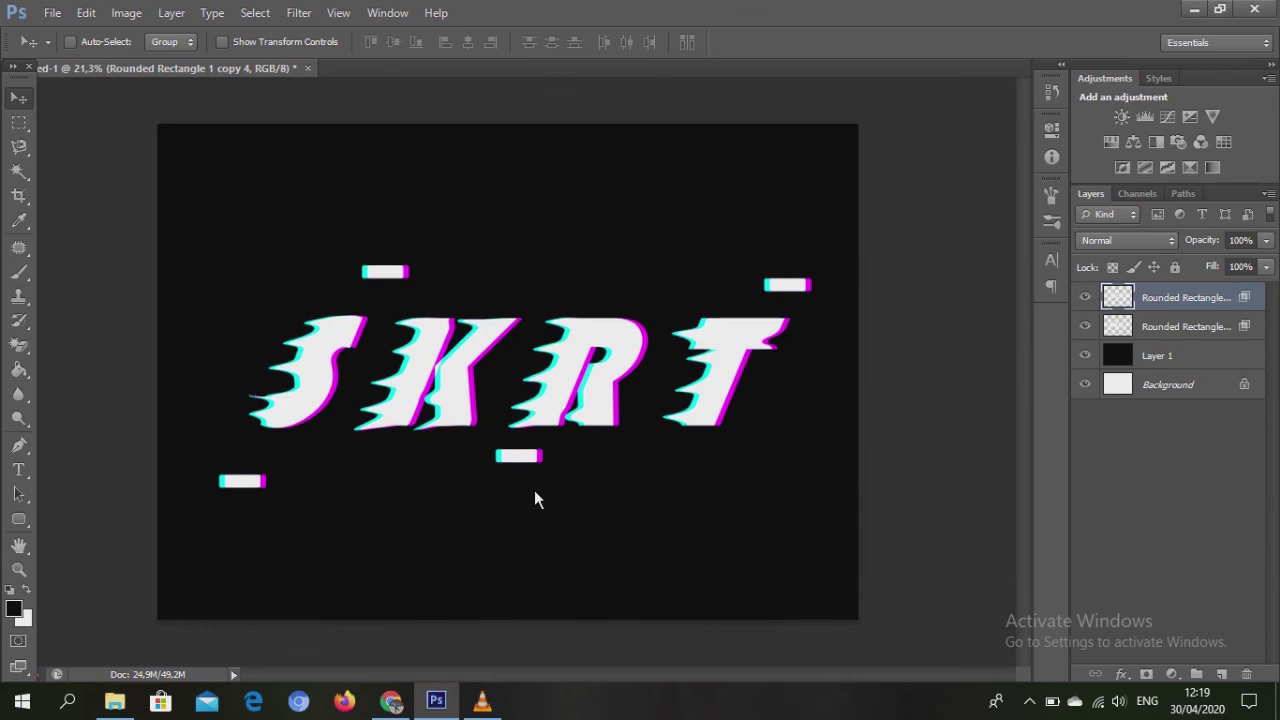